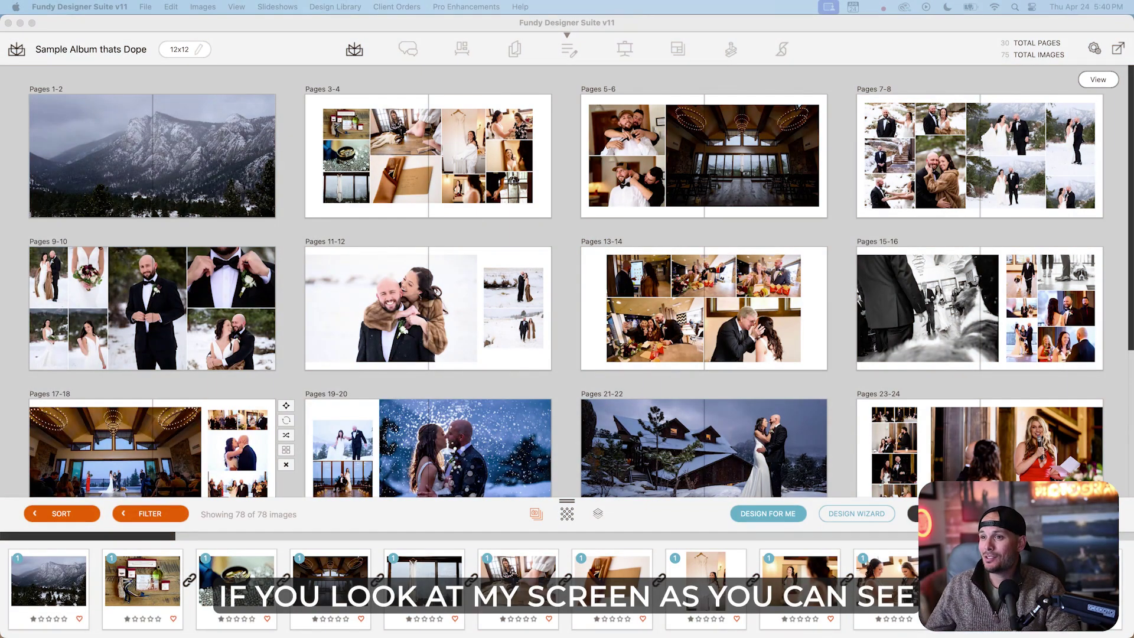
Bring the album design window forward and open the export options to set up design proofing.
{"action": "left_click", "coordinate": [415, 17]}
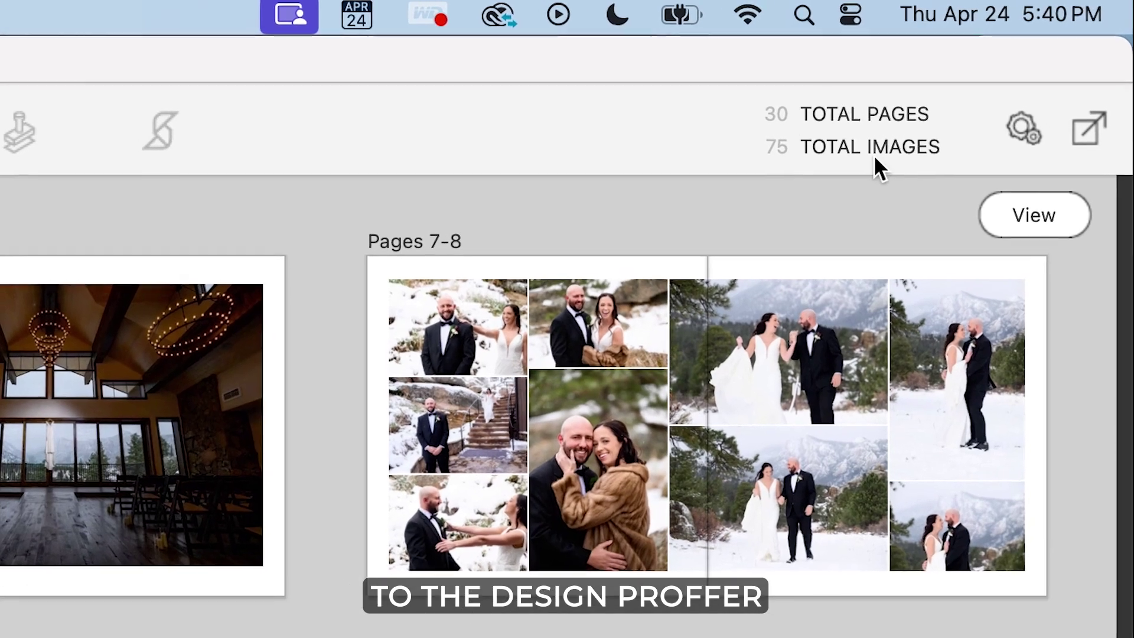
{"action": "left_click", "coordinate": [1084, 132]}
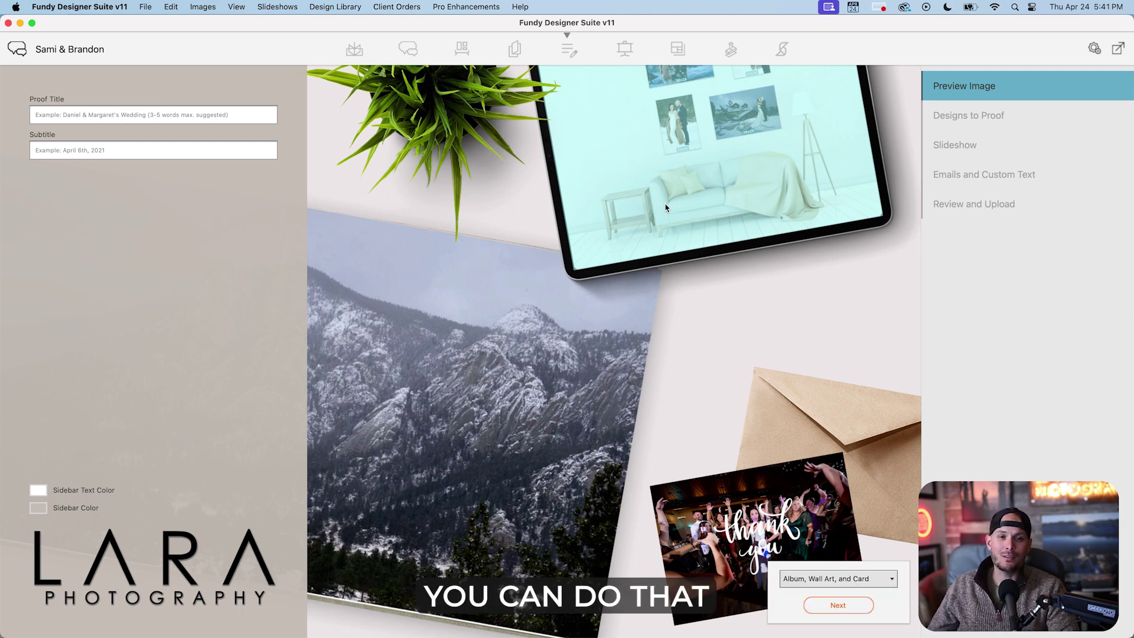
Limit the proof to Album Only and use pages 15-16 as the preview spread.
{"action": "left_click", "coordinate": [815, 579]}
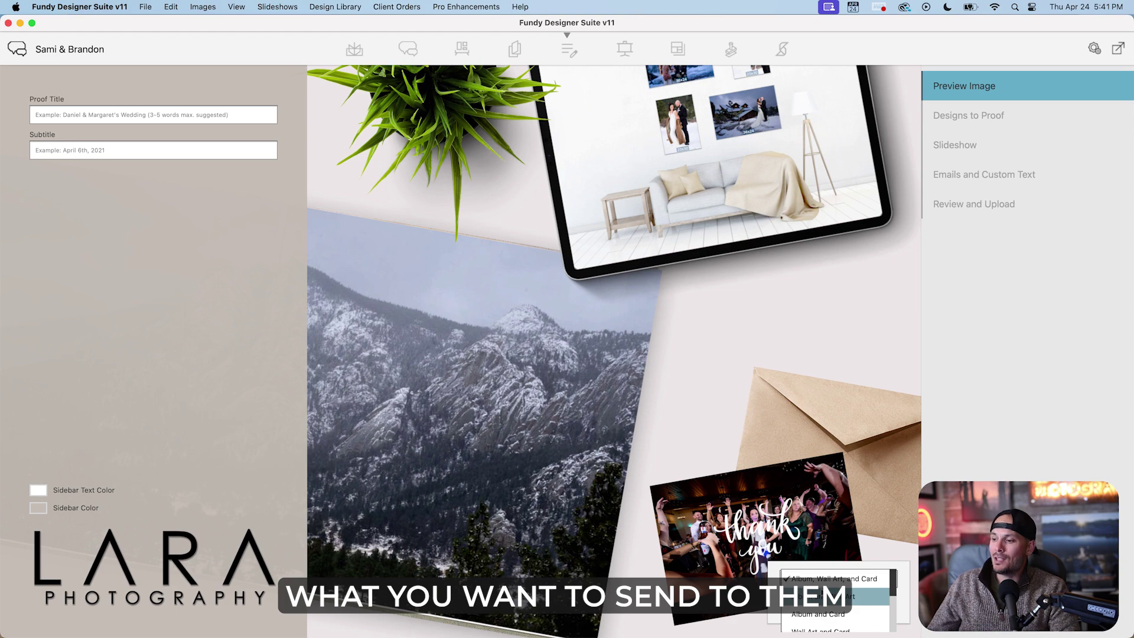
{"action": "scroll", "coordinate": [825, 588], "scroll_direction": "down", "scroll_amount": 1}
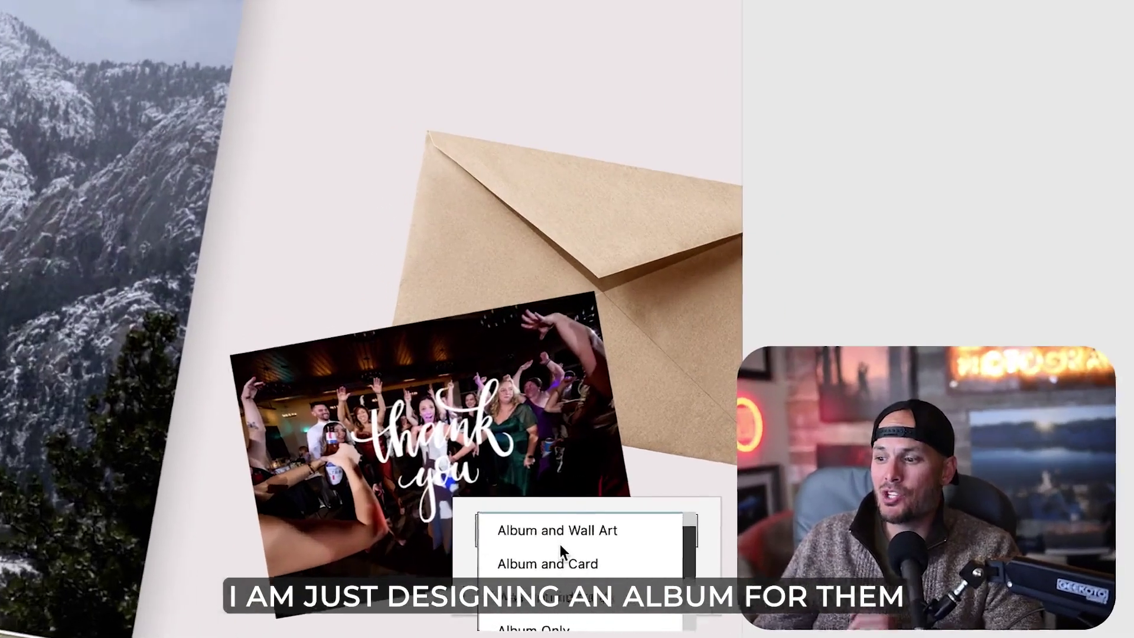
{"action": "scroll", "coordinate": [467, 533], "scroll_direction": "down", "scroll_amount": 1}
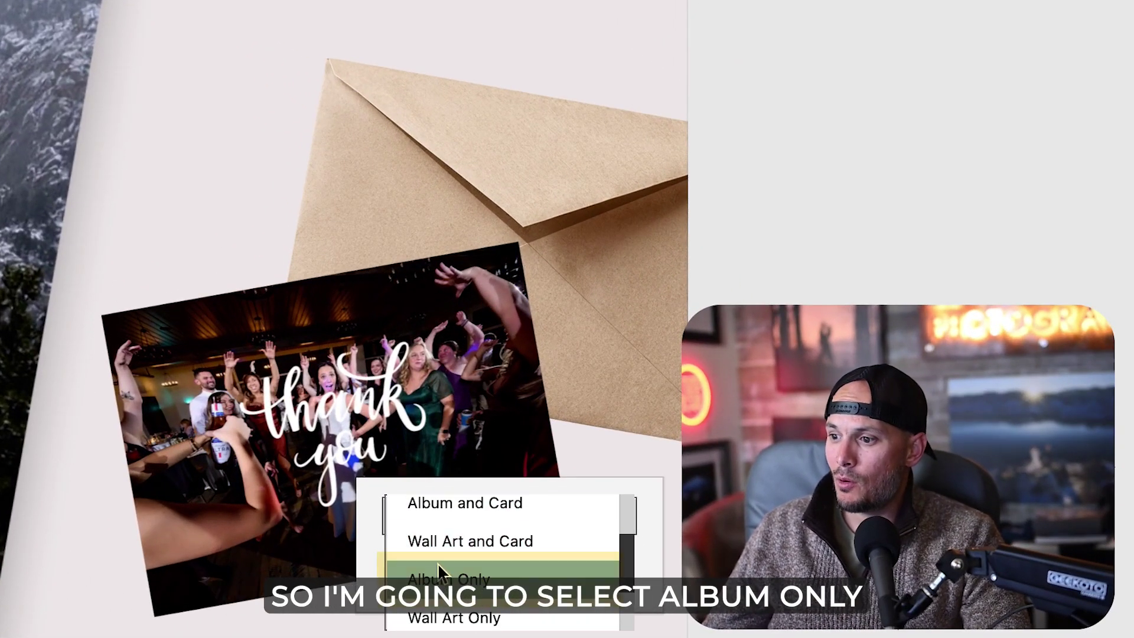
{"action": "left_click", "coordinate": [449, 579]}
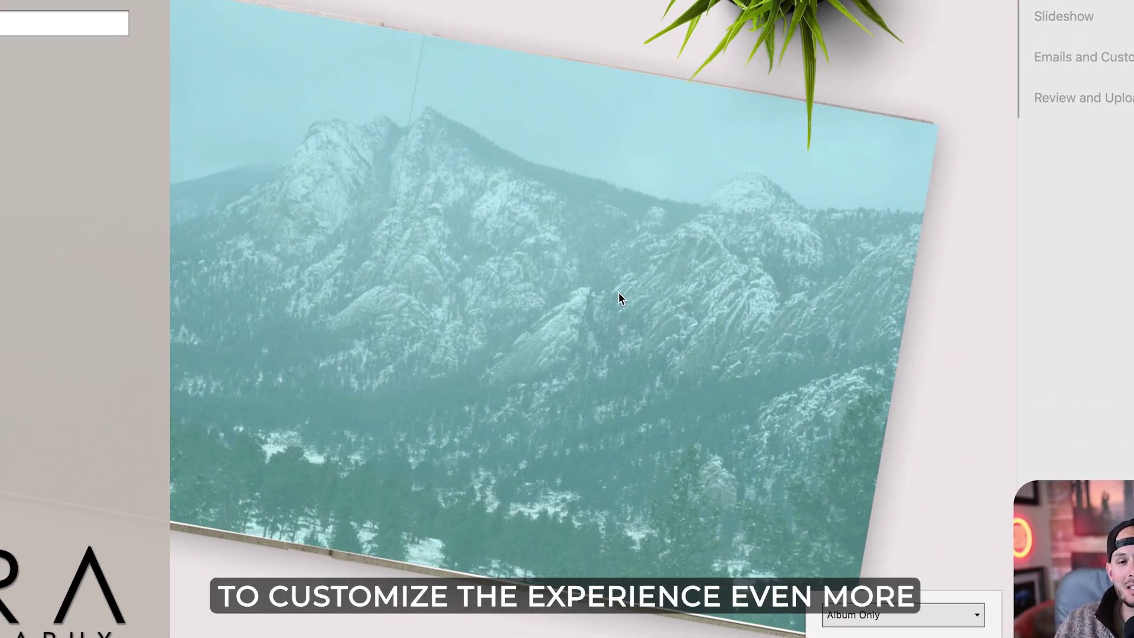
{"action": "mouse_move", "coordinate": [621, 288]}
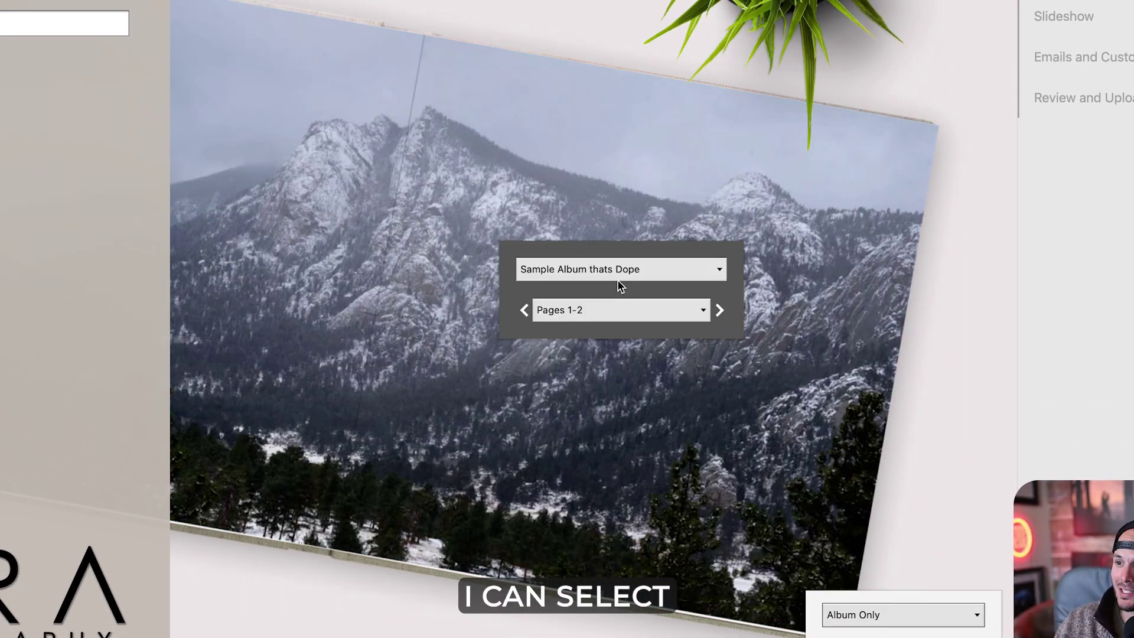
{"action": "left_click", "coordinate": [594, 308]}
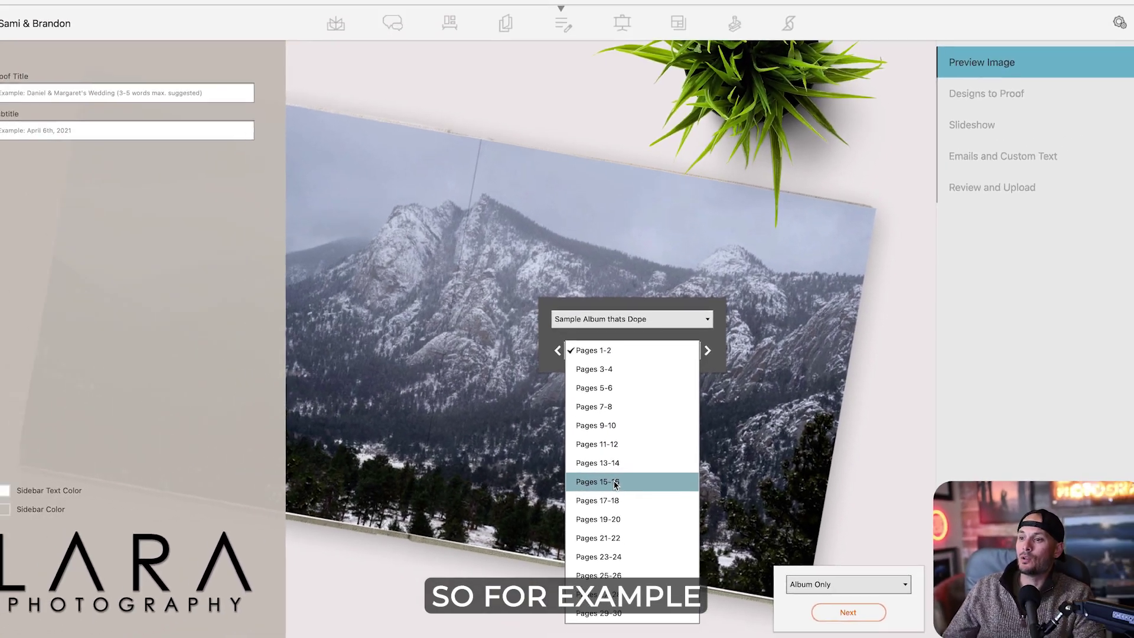
{"action": "left_click", "coordinate": [599, 482]}
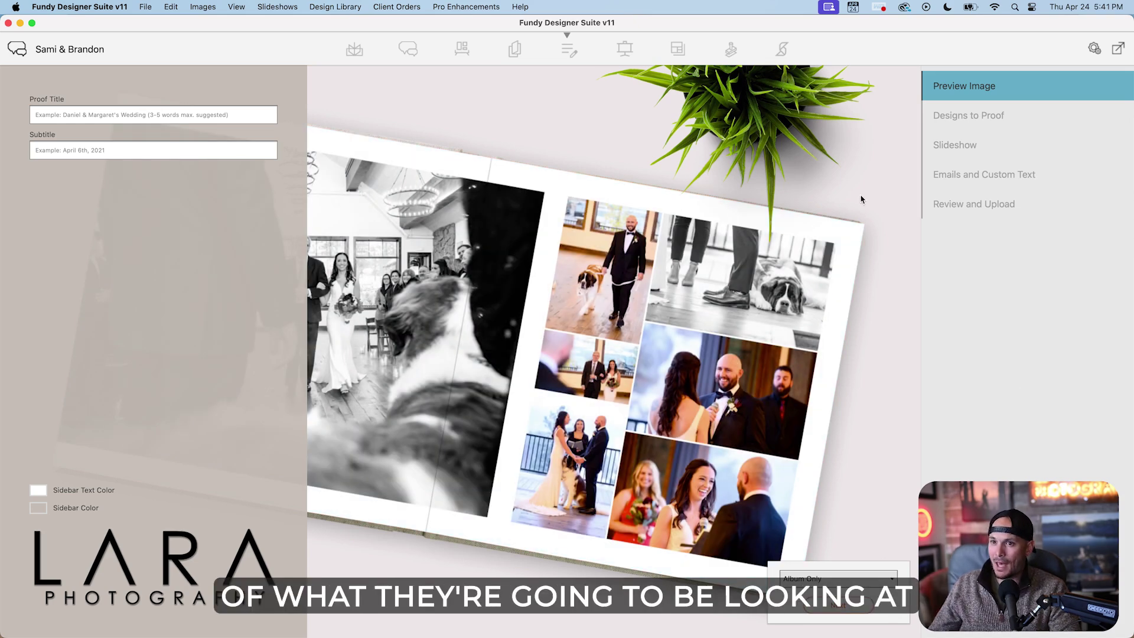
Title the proof with the couple's names, subtitle it 'November 15th, 2024', and continue.
{"action": "left_click", "coordinate": [208, 119]}
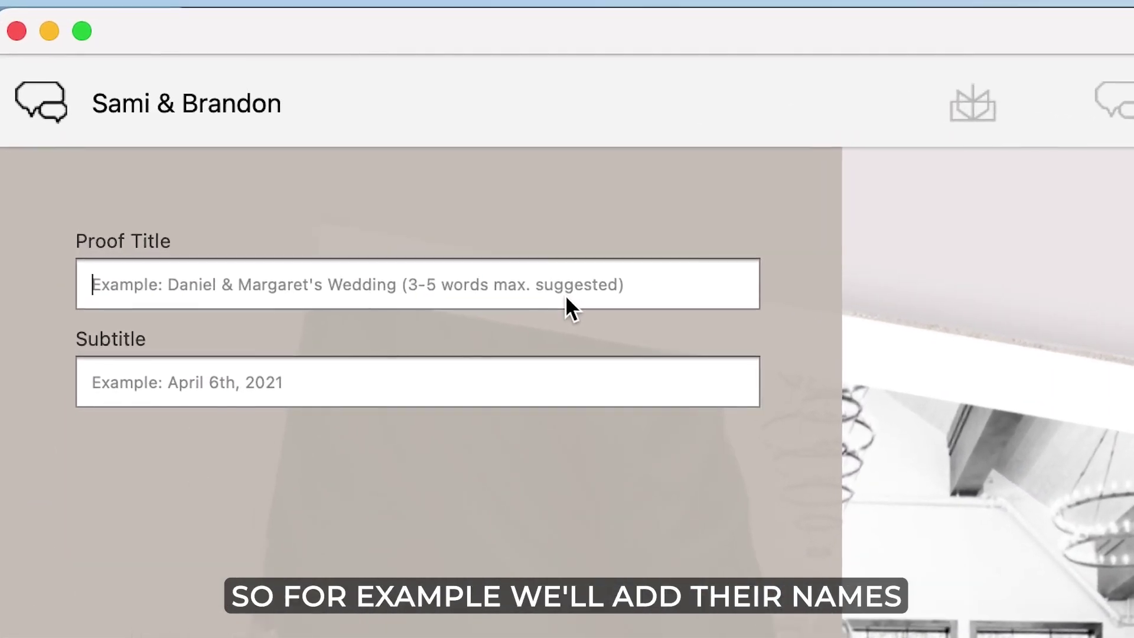
{"action": "type", "text": "Sami & Brandon"}
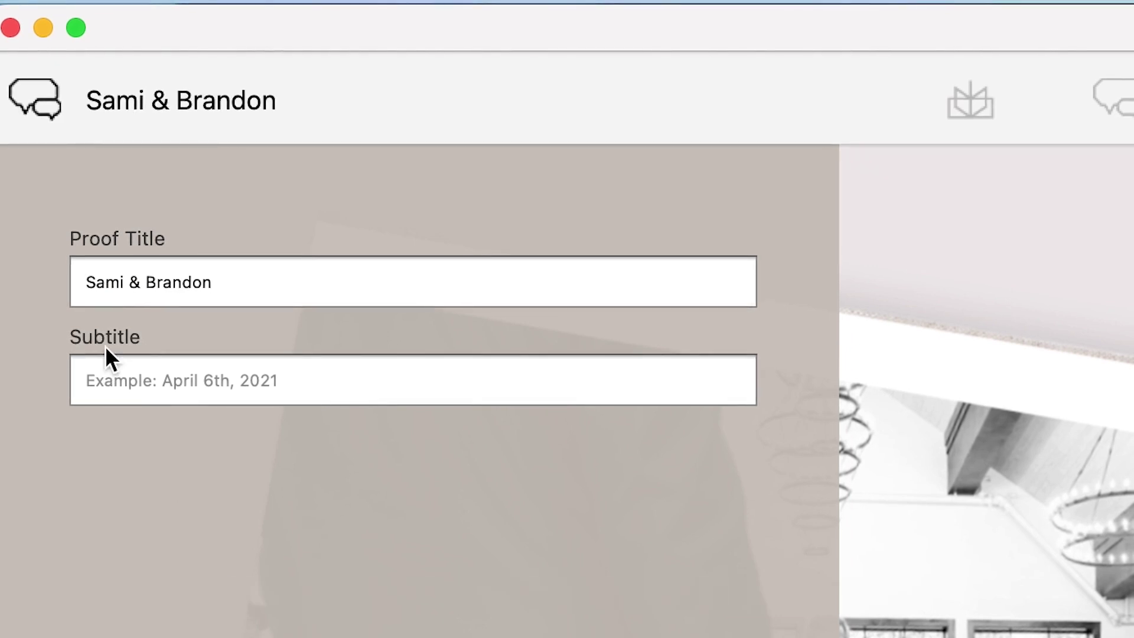
{"action": "left_click", "coordinate": [132, 380]}
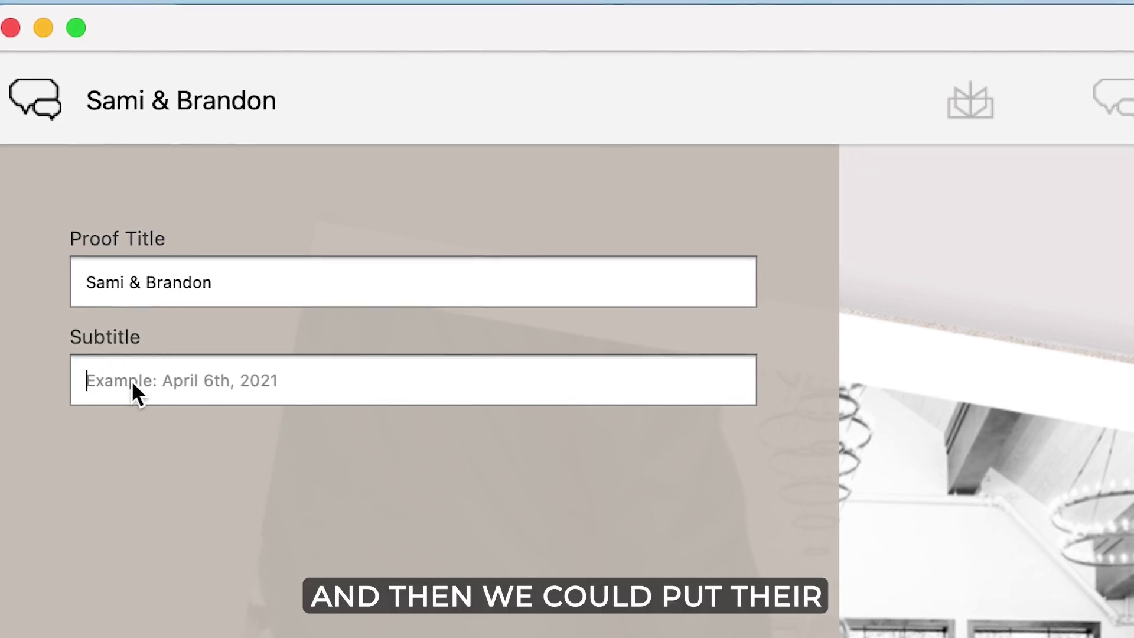
{"action": "type", "text": "November 15th, 2025"}
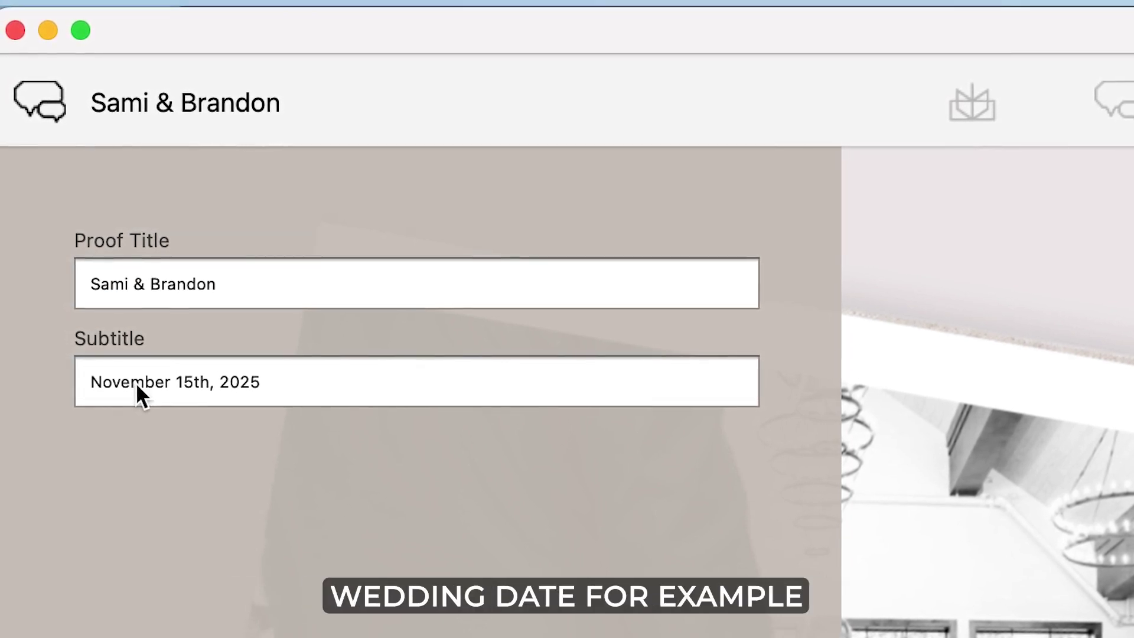
{"action": "key", "text": "BackSpace"}
{"action": "type", "text": "4"}
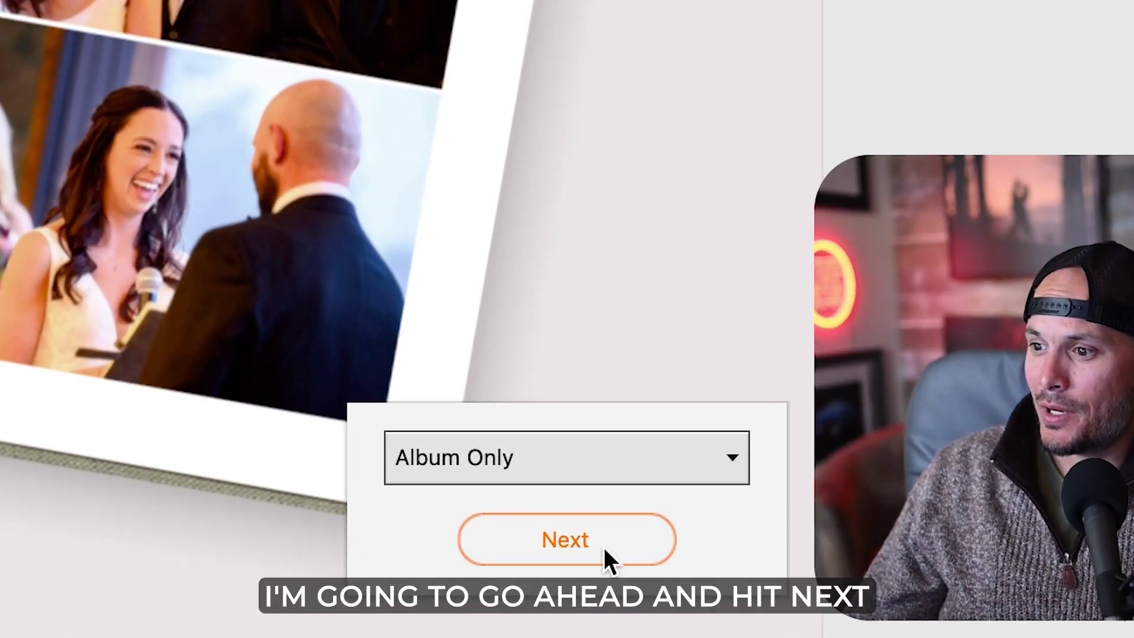
{"action": "left_click", "coordinate": [838, 604]}
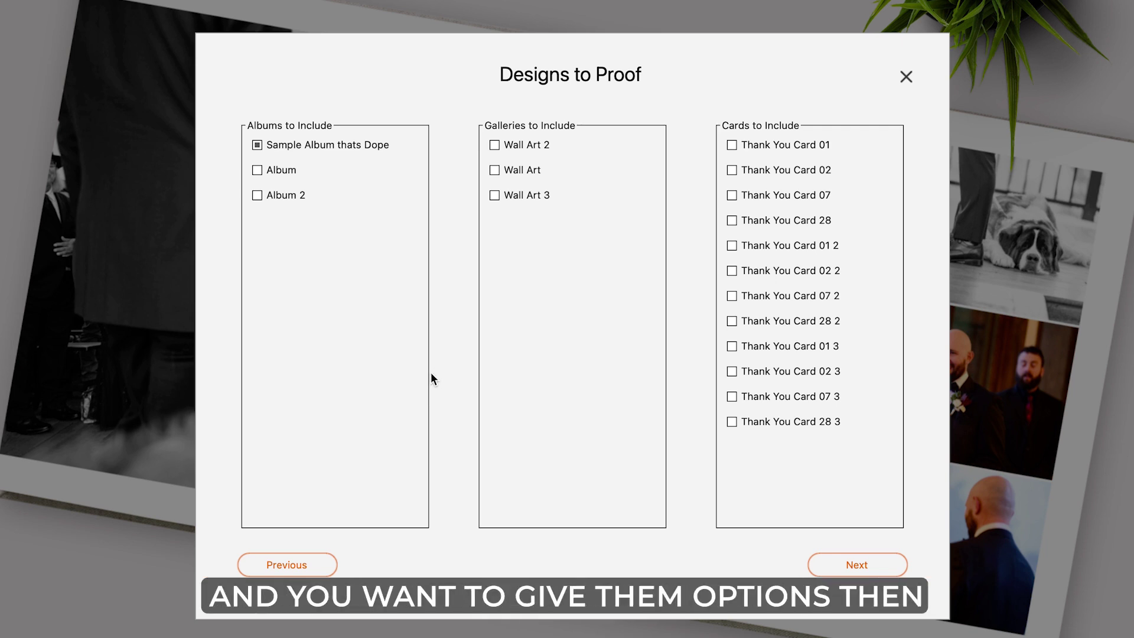
Accept the selected album and default slideshow options to reach Emails and Custom Text.
{"action": "left_click", "coordinate": [861, 564]}
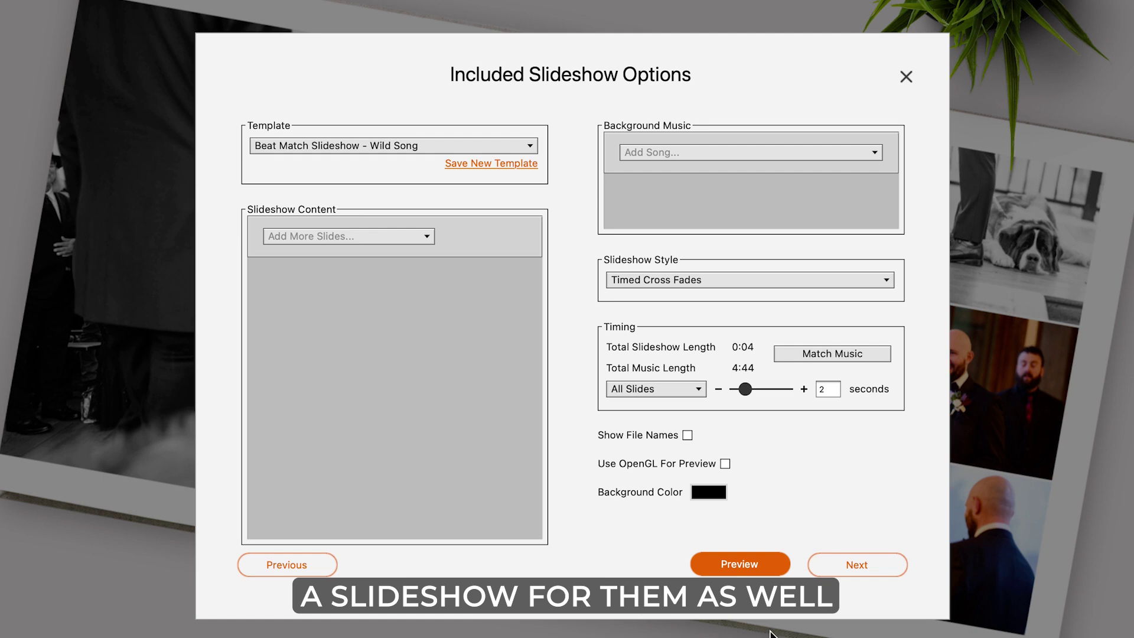
{"action": "left_click", "coordinate": [854, 562]}
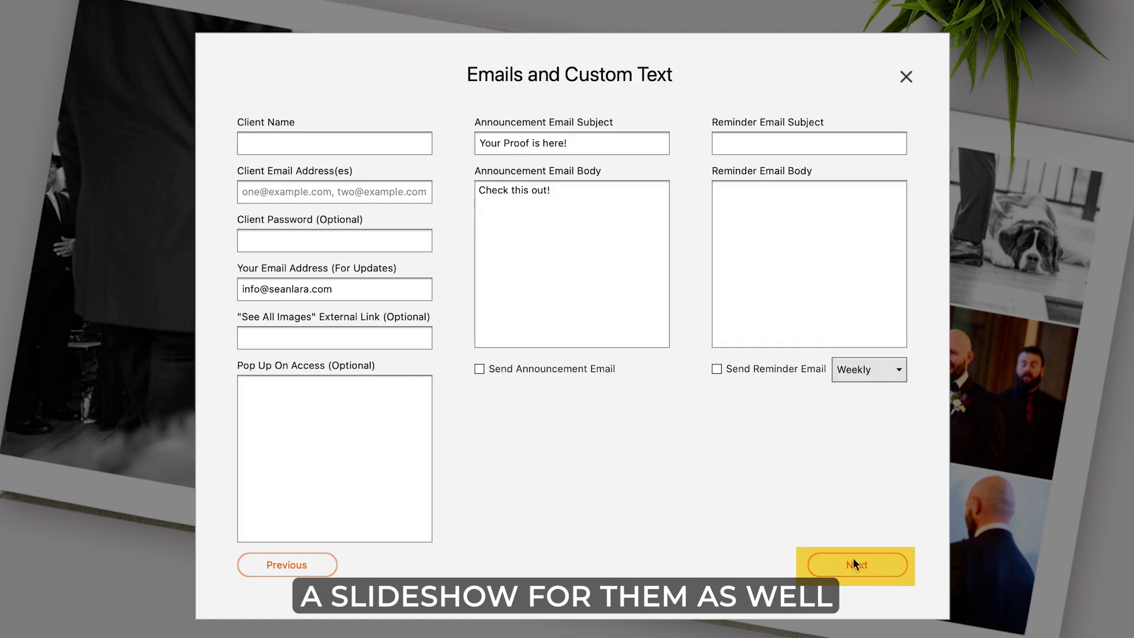
Enter the couple's names as the client name and fill in the client's e-mail address.
{"action": "left_click", "coordinate": [322, 145]}
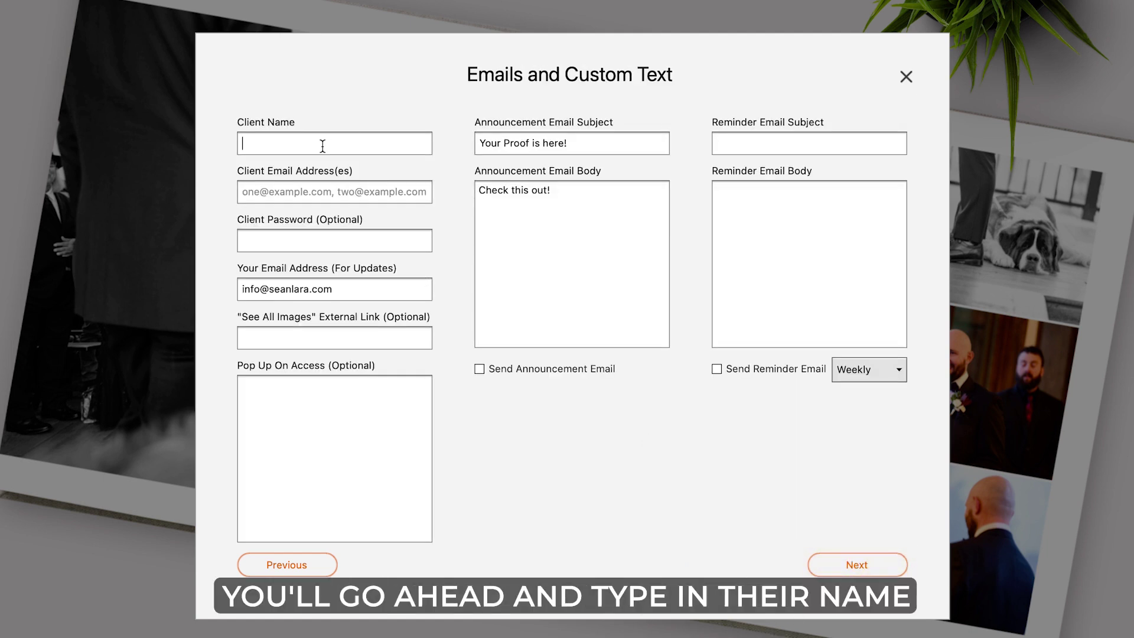
{"action": "type", "text": "Sami"}
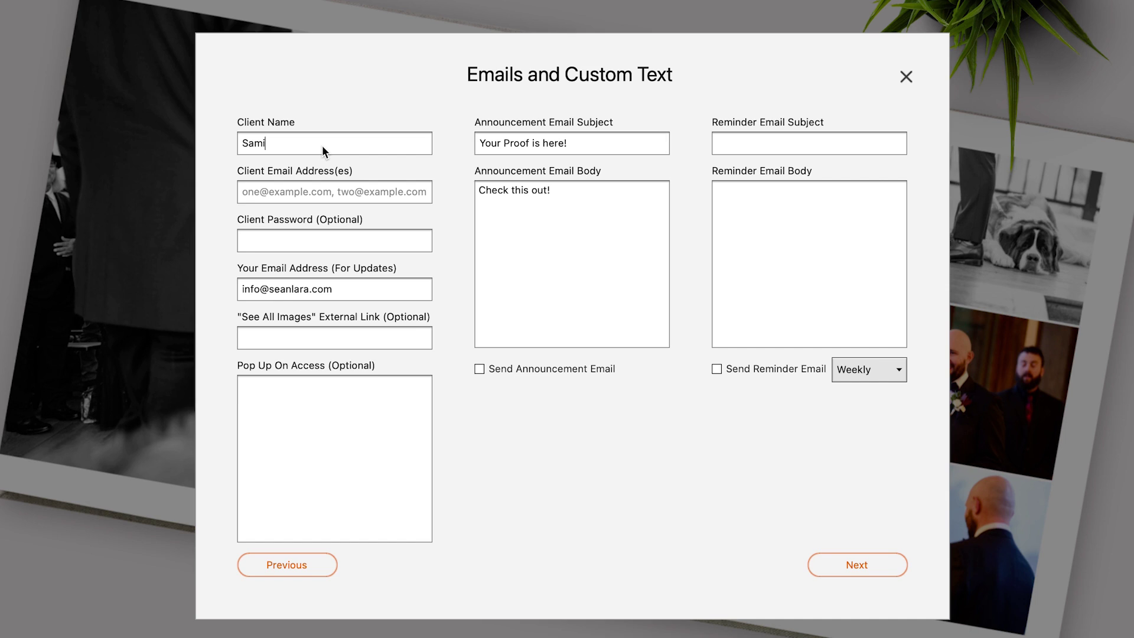
{"action": "type", "text": " & Brandon"}
{"action": "key", "text": "Tab"}
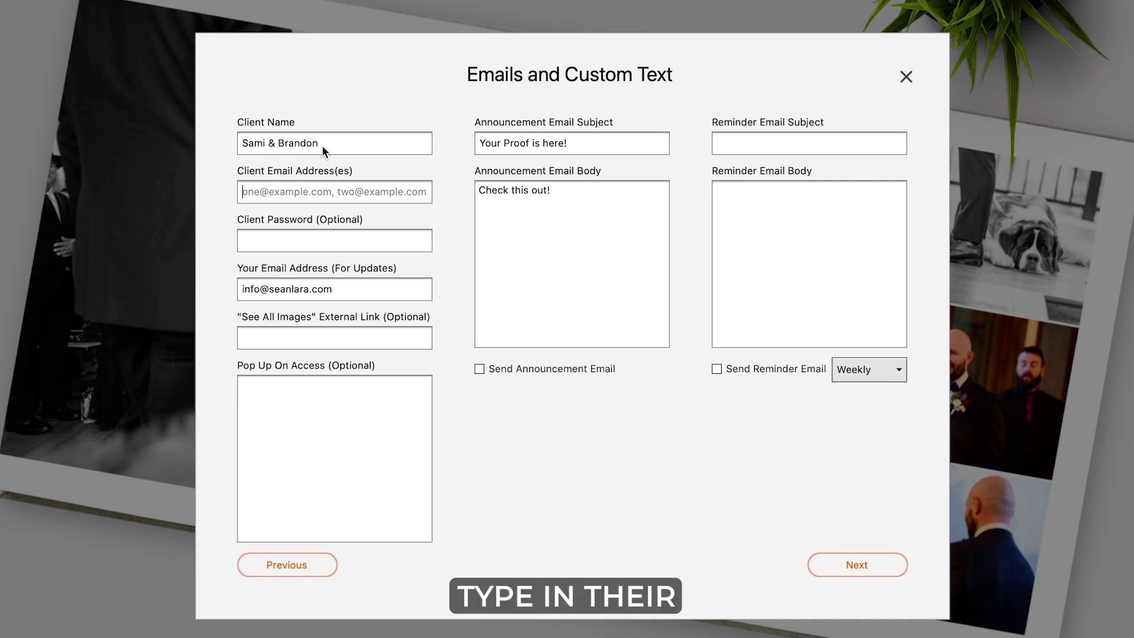
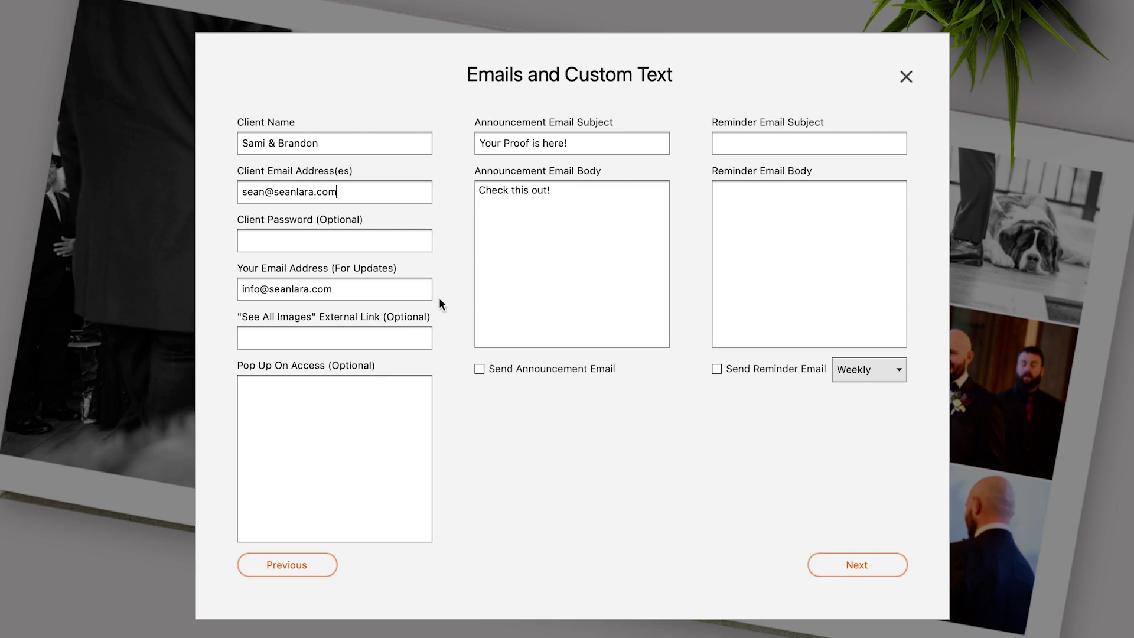
Replace the default announcement message with 'Hey guys, here is your album spread! Let me know what you think!'.
{"action": "left_click", "coordinate": [513, 192]}
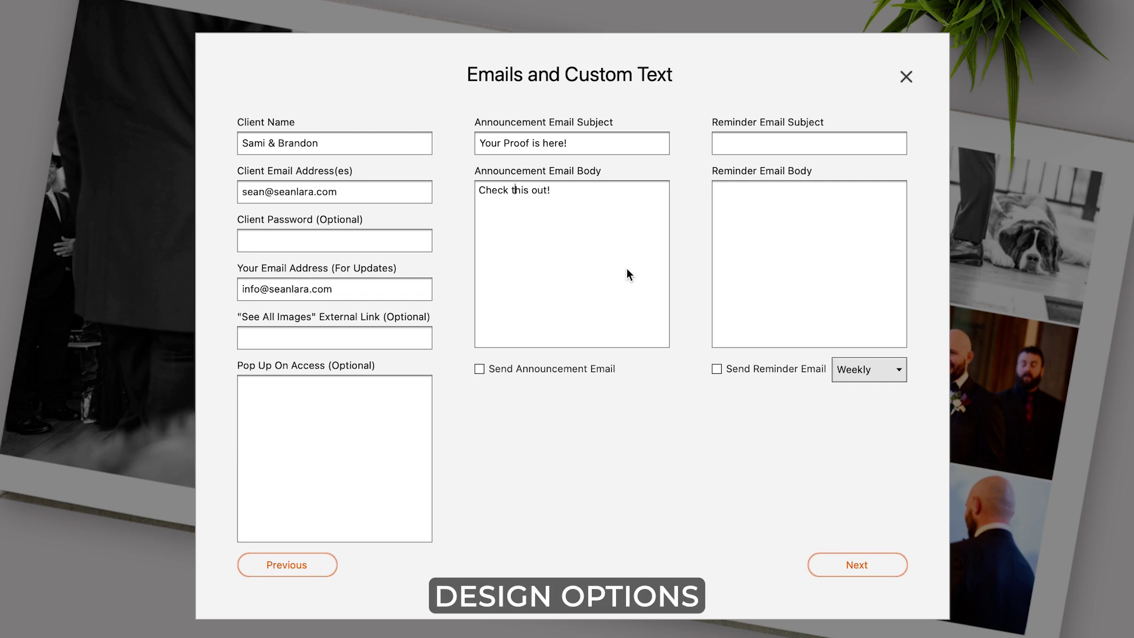
{"action": "left_click_drag", "start_coordinate": [600, 198], "coordinate": [422, 168]}
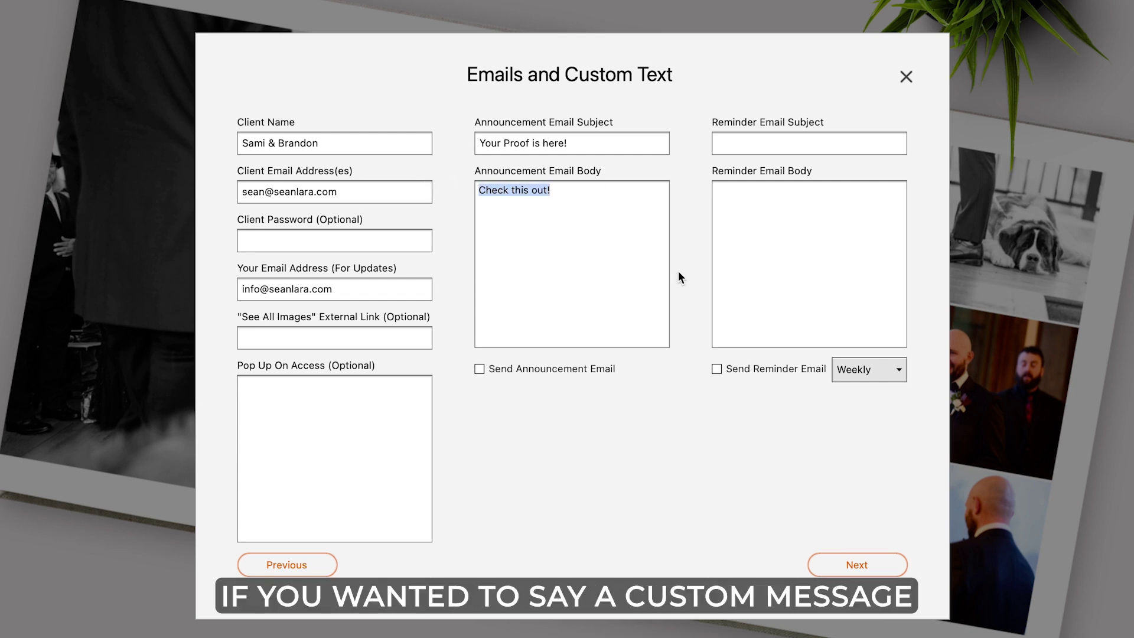
{"action": "type", "text": "Hey guys, here is you"}
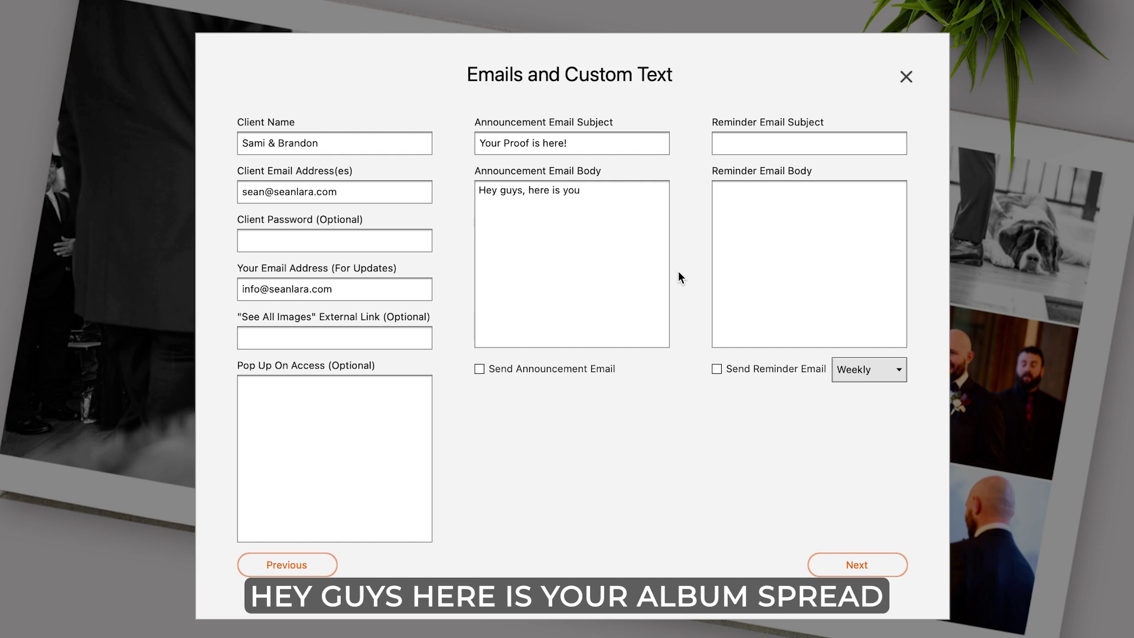
{"action": "type", "text": "r album spread! Let me"}
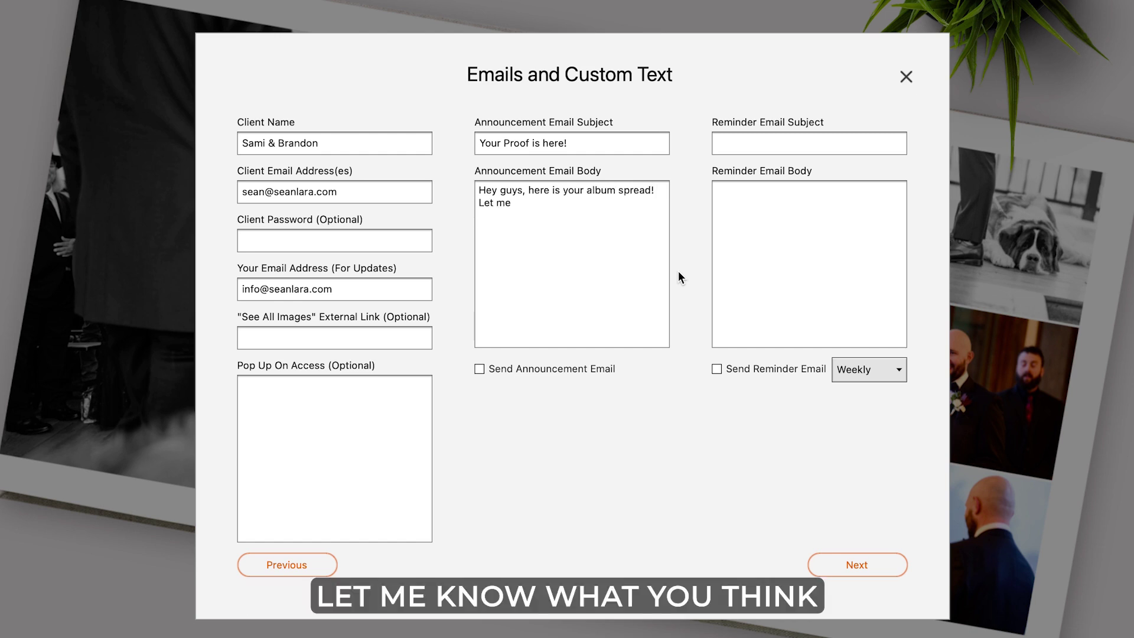
{"action": "type", "text": " know what you think!"}
Export and upload the proof, passing through Review Proof and the Pre-Flight Check.
{"action": "left_click", "coordinate": [854, 566]}
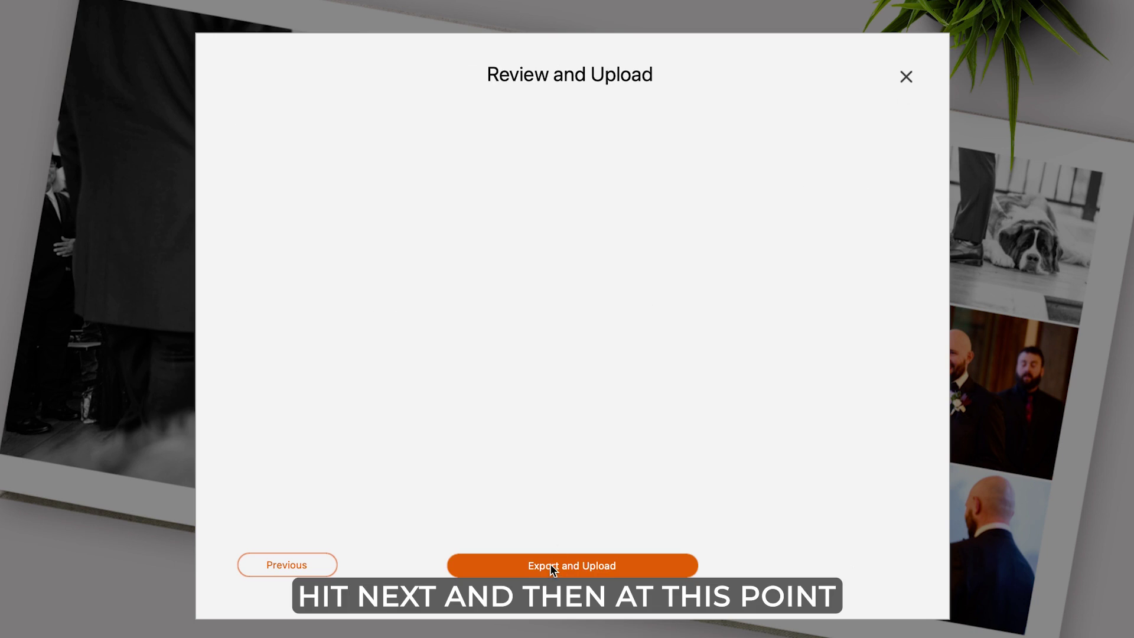
{"action": "left_click", "coordinate": [581, 567]}
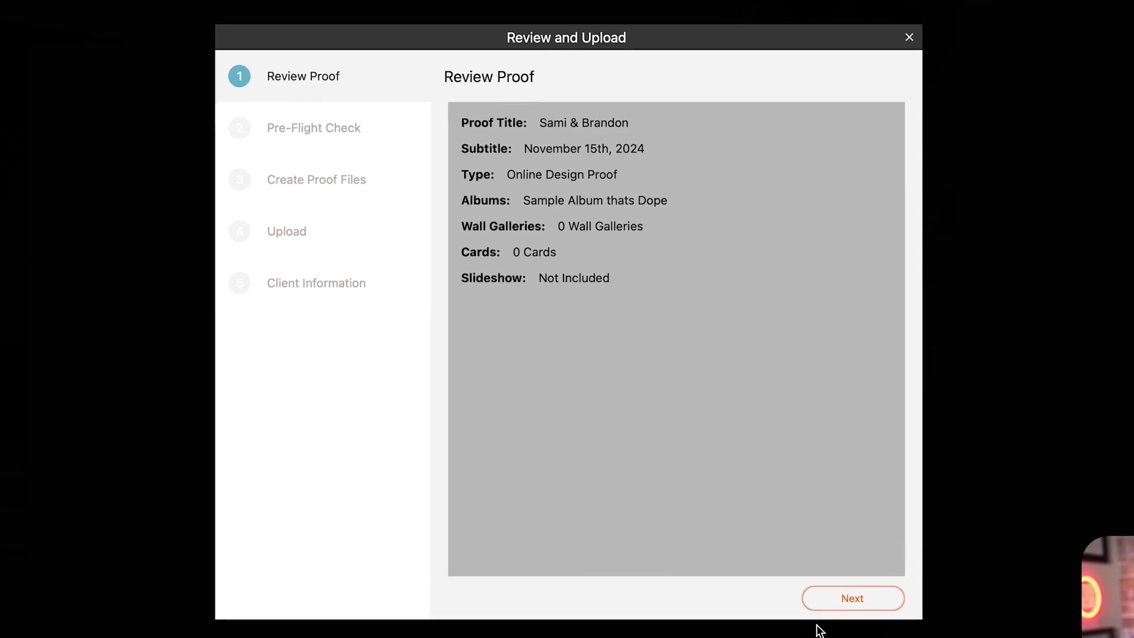
{"action": "left_click", "coordinate": [876, 588]}
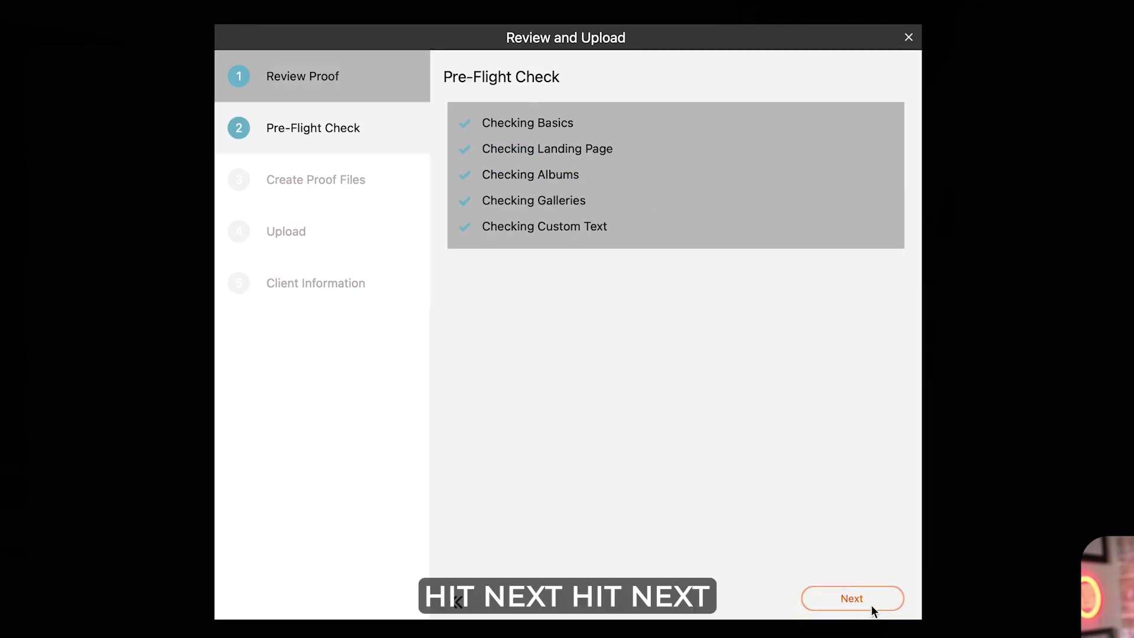
{"action": "left_click", "coordinate": [849, 600]}
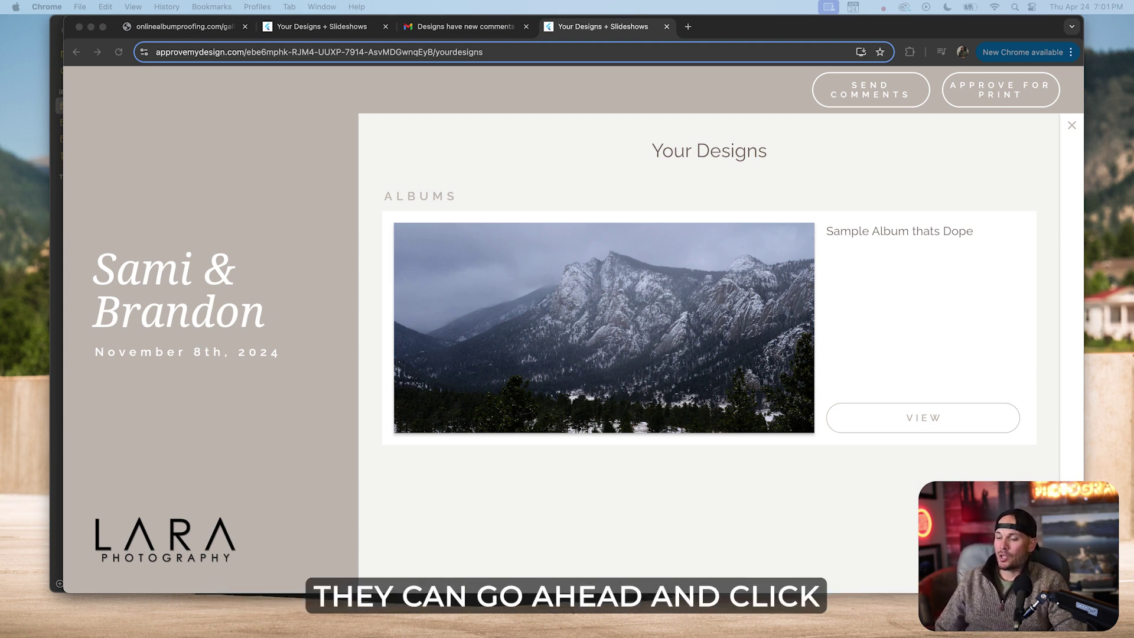
Open Sample Album thats Dope and page forward to spread pages 5 and 6.
{"action": "left_click", "coordinate": [923, 420]}
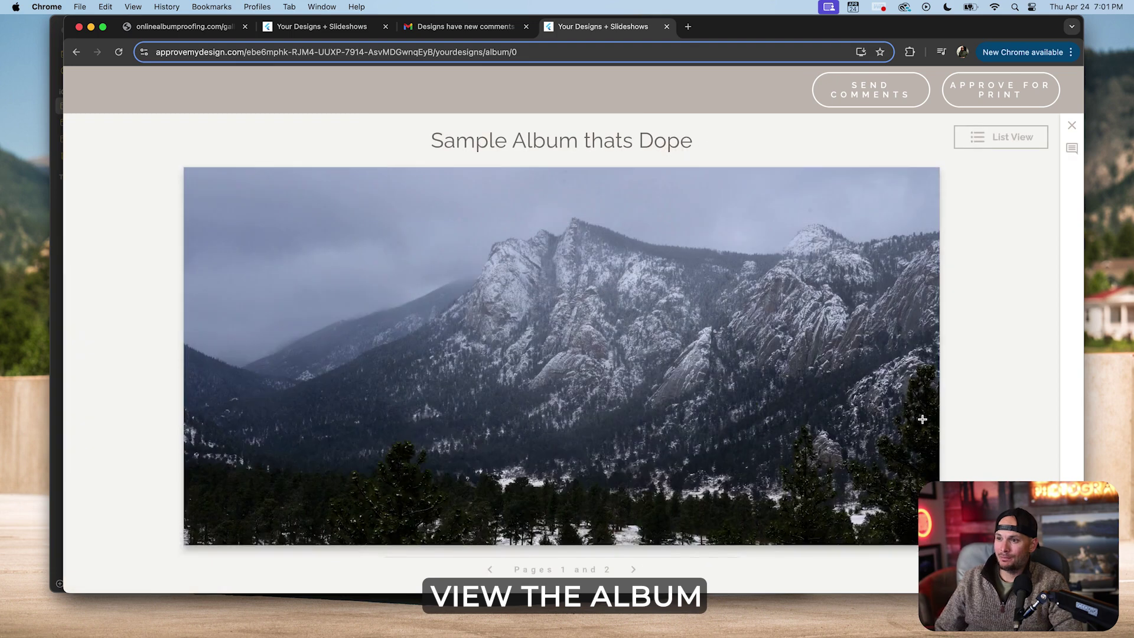
{"action": "left_click", "coordinate": [633, 570]}
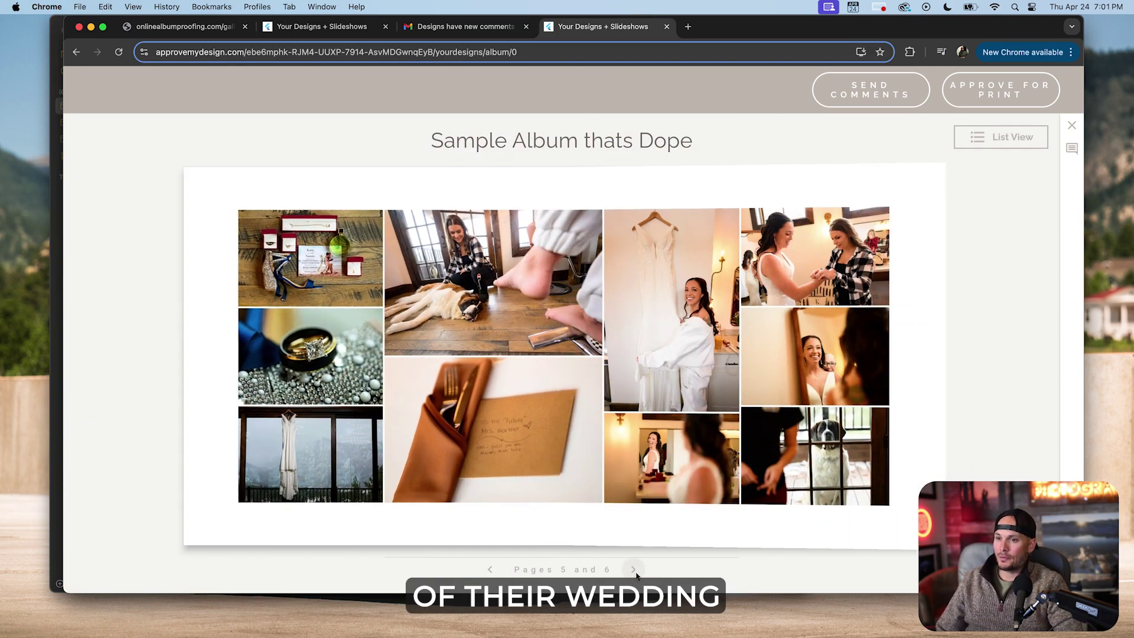
{"action": "left_click", "coordinate": [634, 570]}
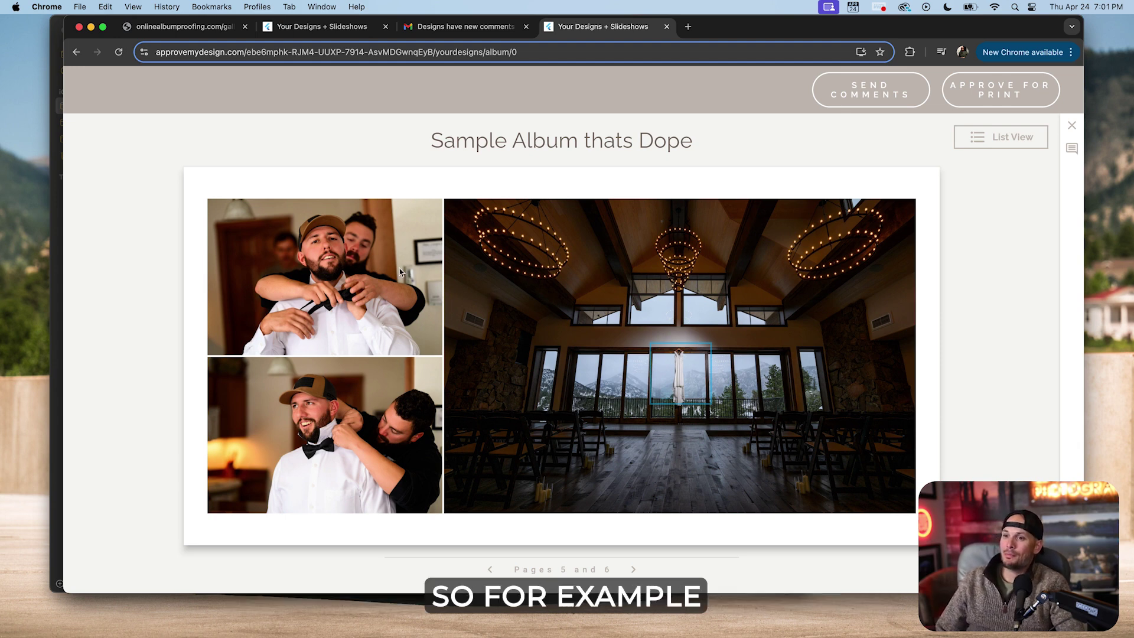
Comment on the groom photo asking to swap it for another, then turn to pages 9 and 10.
{"action": "left_click", "coordinate": [324, 260]}
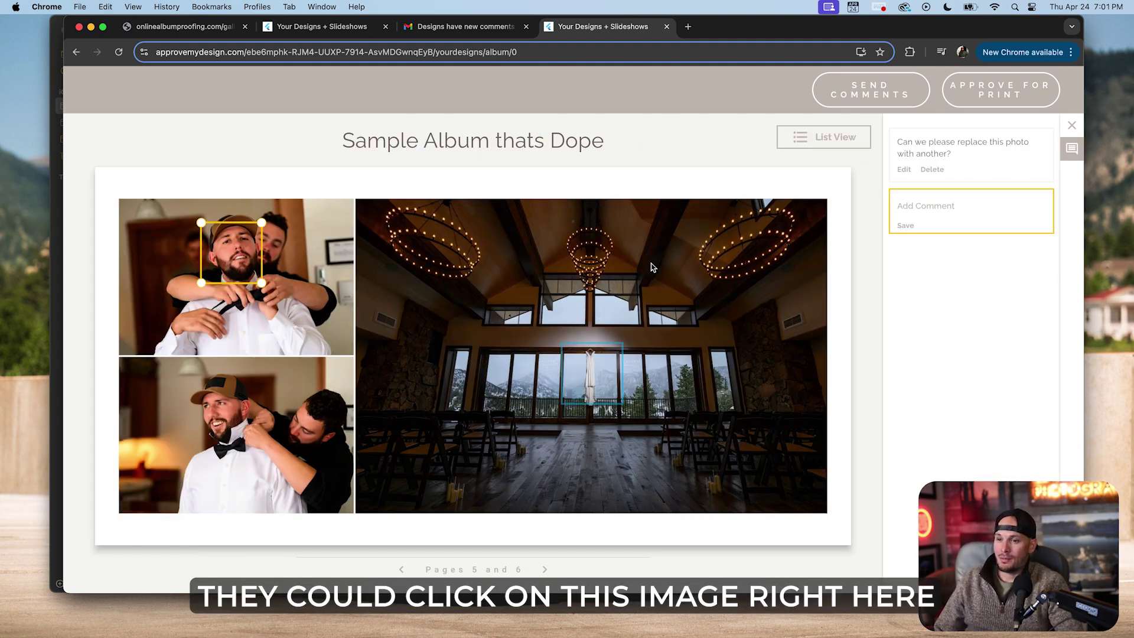
{"action": "type", "text": "Hey, lets switch this image up w"}
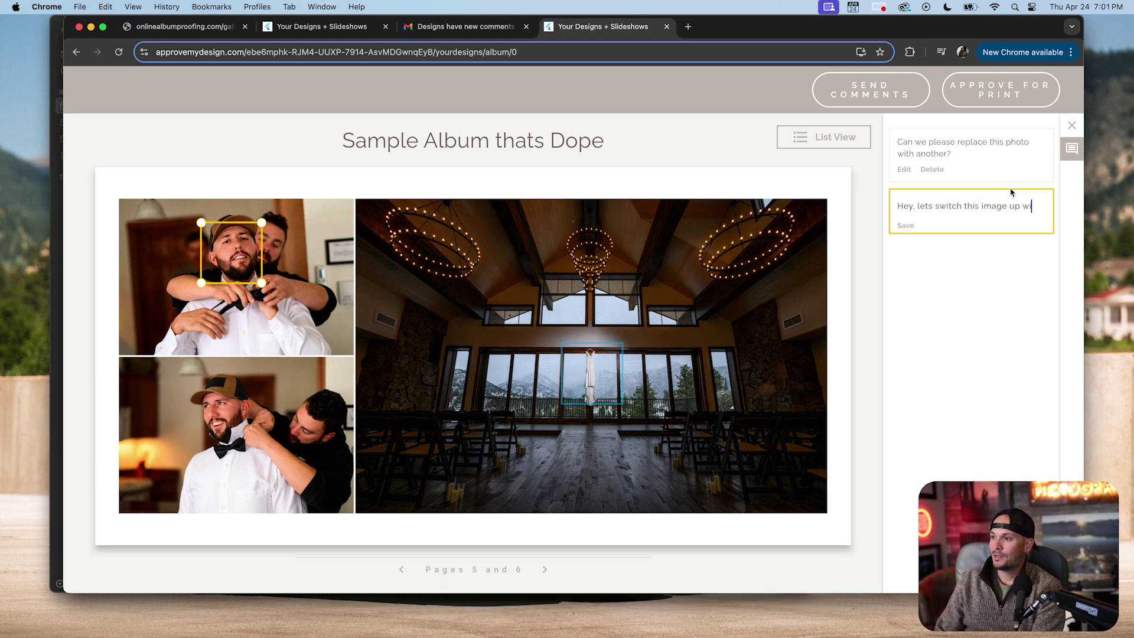
{"action": "type", "text": "ith another."}
{"action": "key", "text": "Return"}
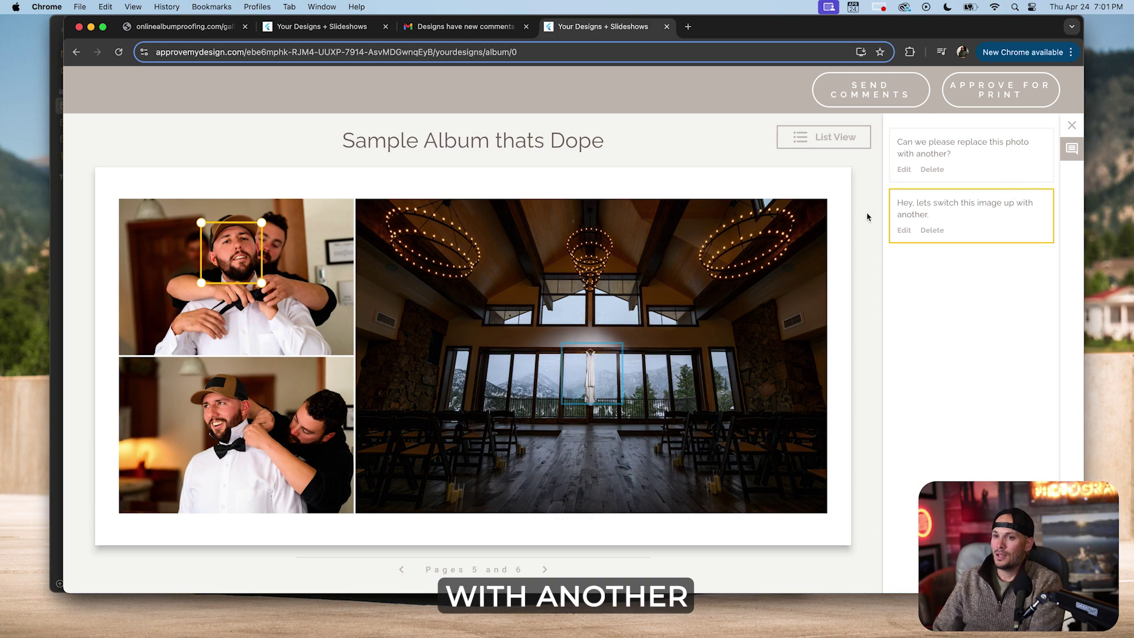
{"action": "left_click", "coordinate": [544, 570]}
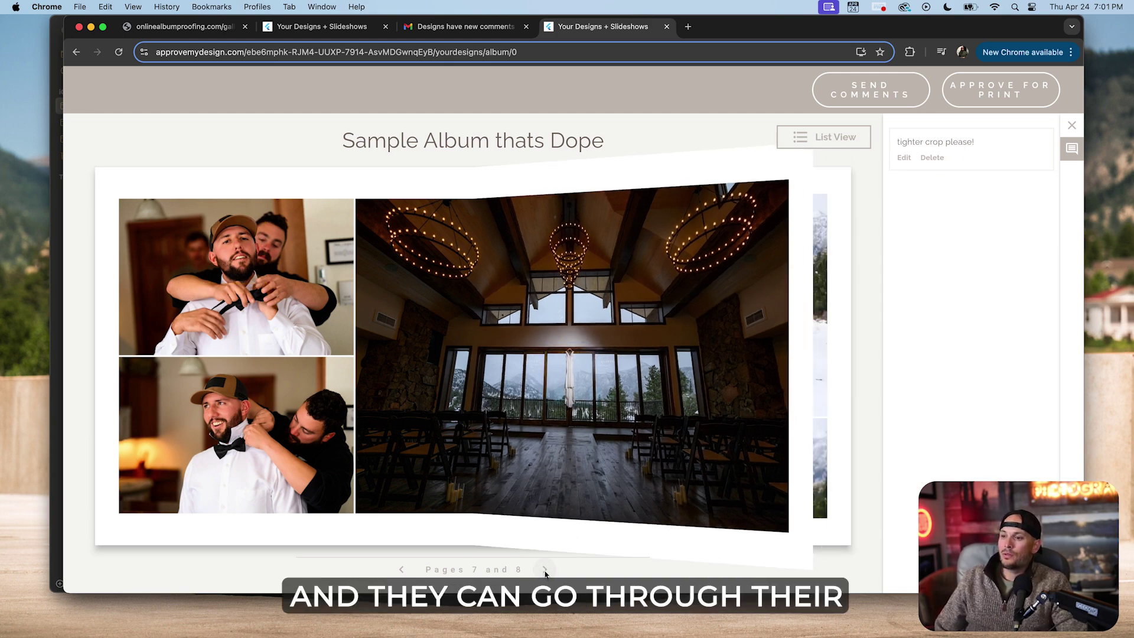
{"action": "left_click", "coordinate": [545, 570]}
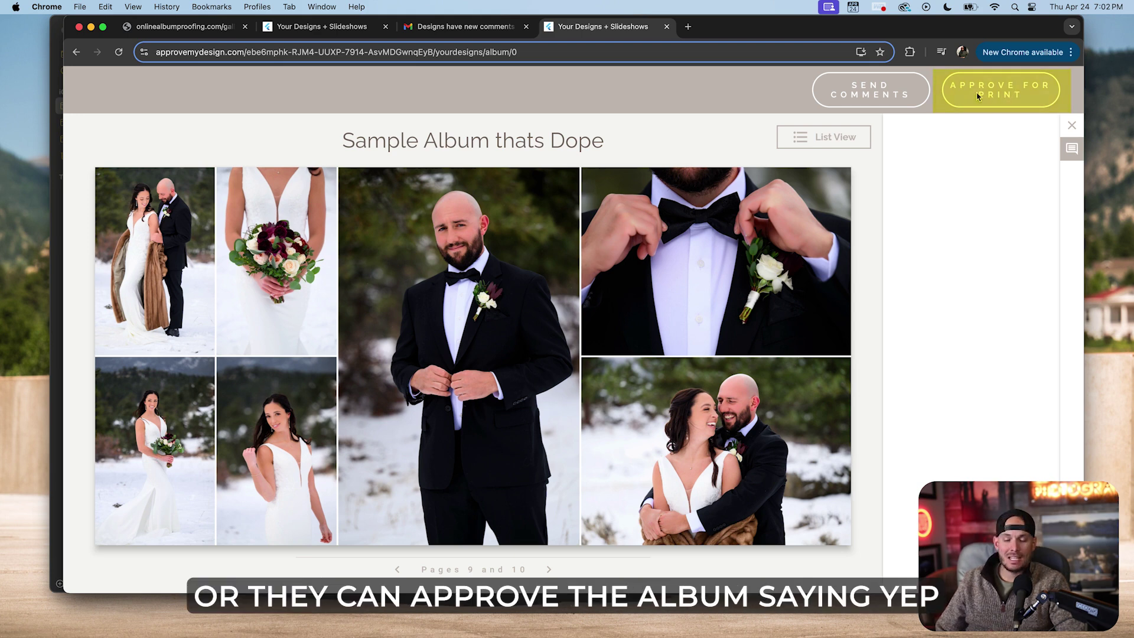
Send the comments with Sample Album thats Dope flagged for revision and dismiss the confirmation.
{"action": "left_click", "coordinate": [899, 93]}
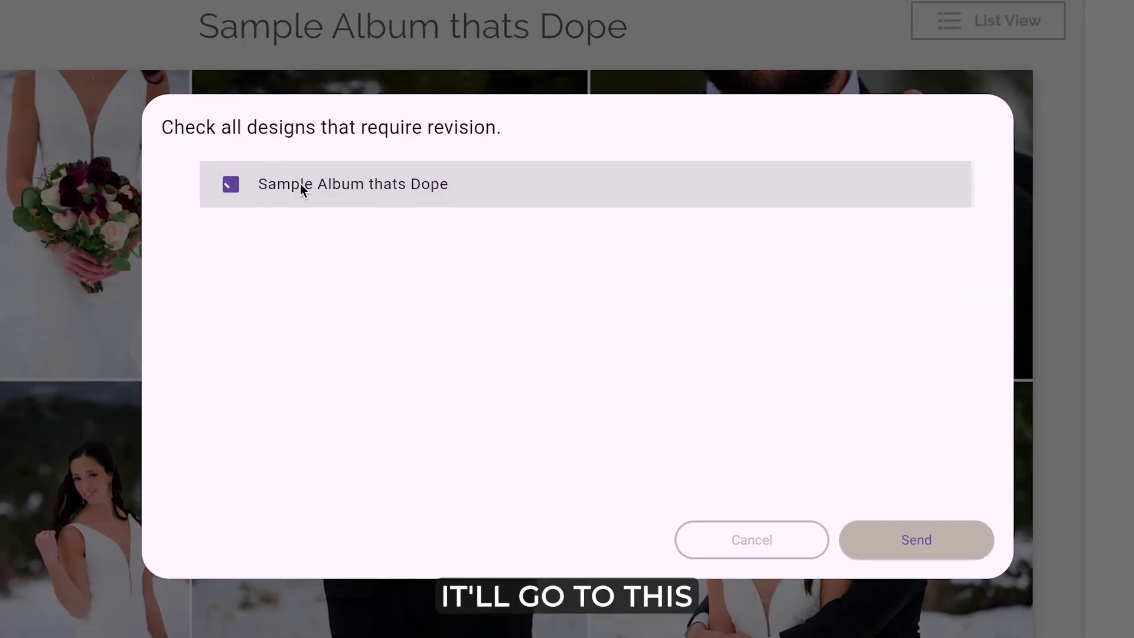
{"action": "left_click", "coordinate": [403, 236]}
{"action": "left_click", "coordinate": [939, 548]}
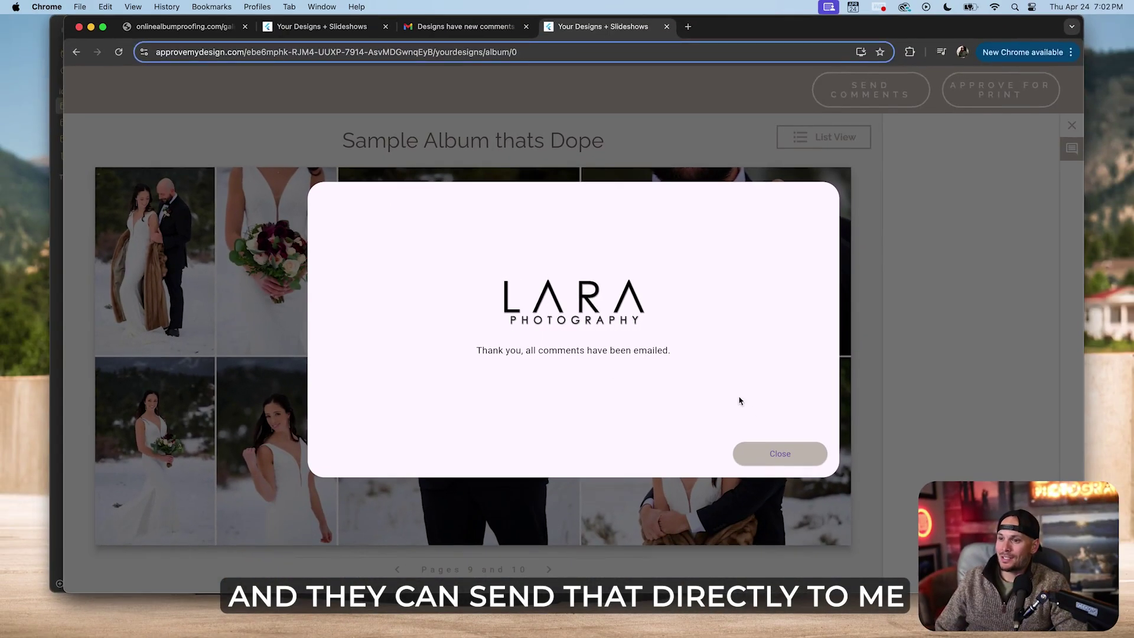
{"action": "left_click", "coordinate": [780, 454]}
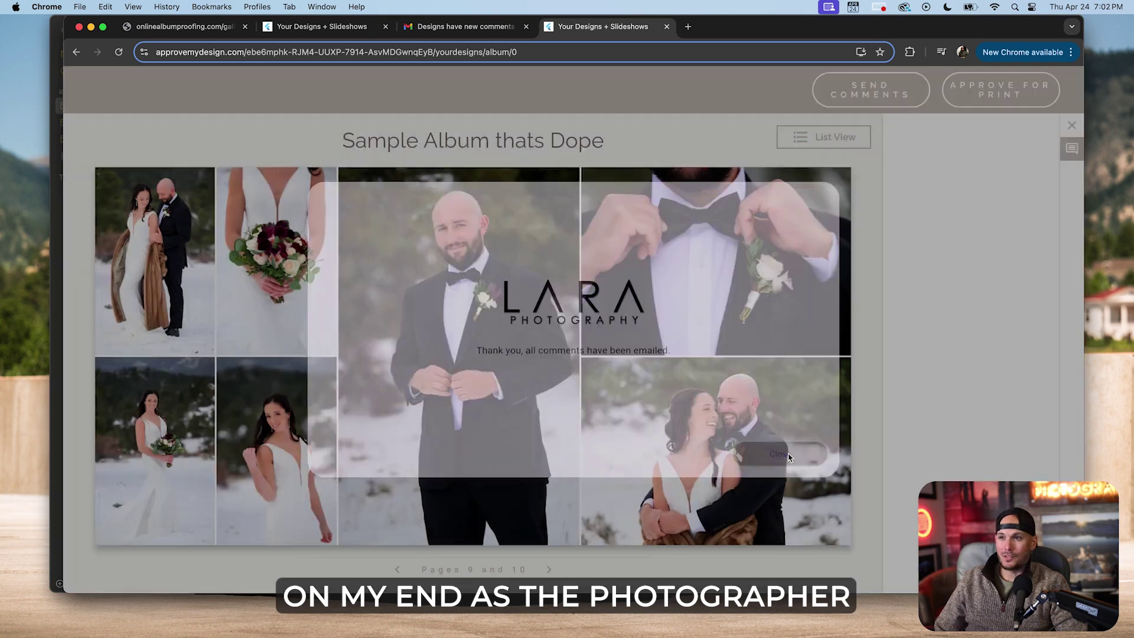
{"action": "left_click", "coordinate": [427, 33]}
Read the Gmail notice reporting 8 comments from the couple and follow its 'here.' link to the proof.
{"action": "left_click", "coordinate": [951, 580]}
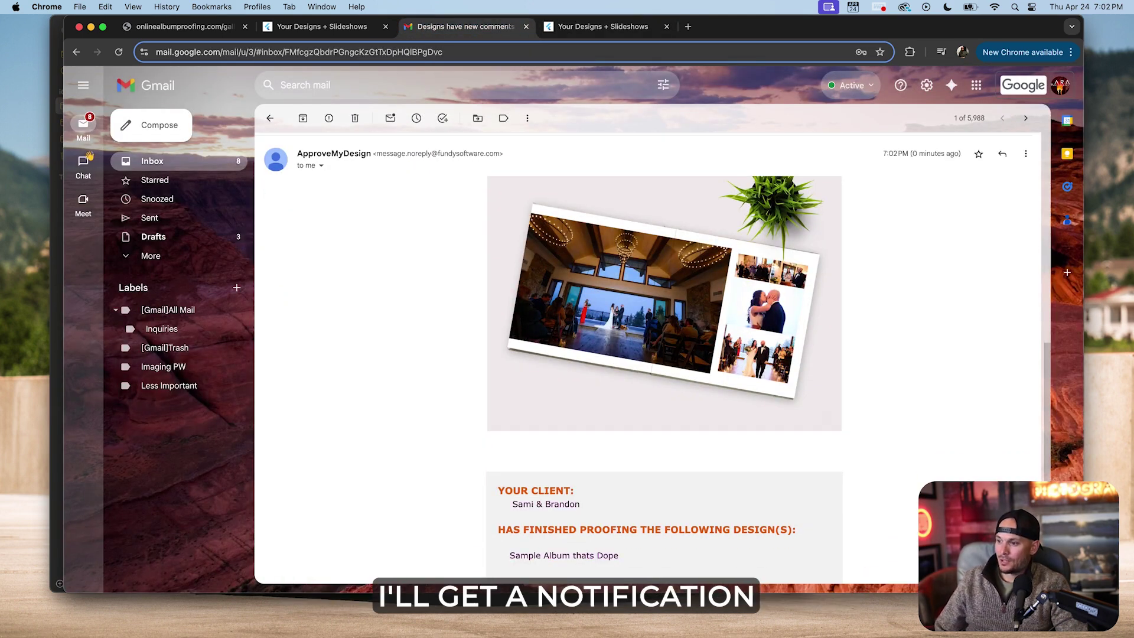
{"action": "scroll", "coordinate": [824, 420], "scroll_direction": "up", "scroll_amount": 1}
{"action": "scroll", "coordinate": [856, 397], "scroll_direction": "down", "scroll_amount": 5}
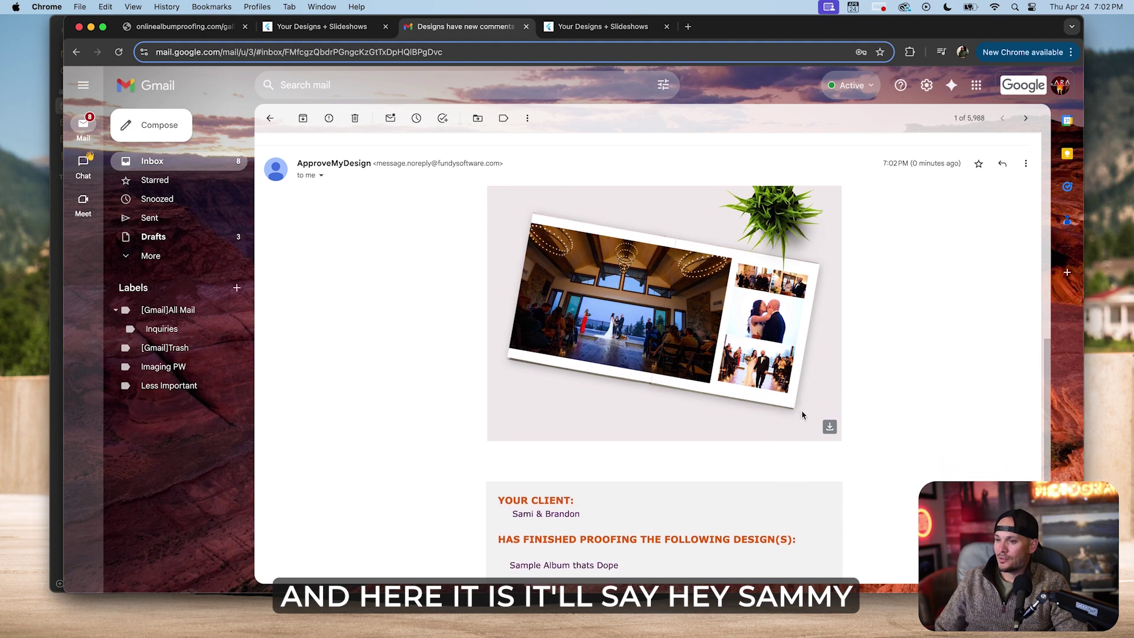
{"action": "left_click_drag", "start_coordinate": [513, 385], "coordinate": [581, 386]}
{"action": "left_click", "coordinate": [600, 392]}
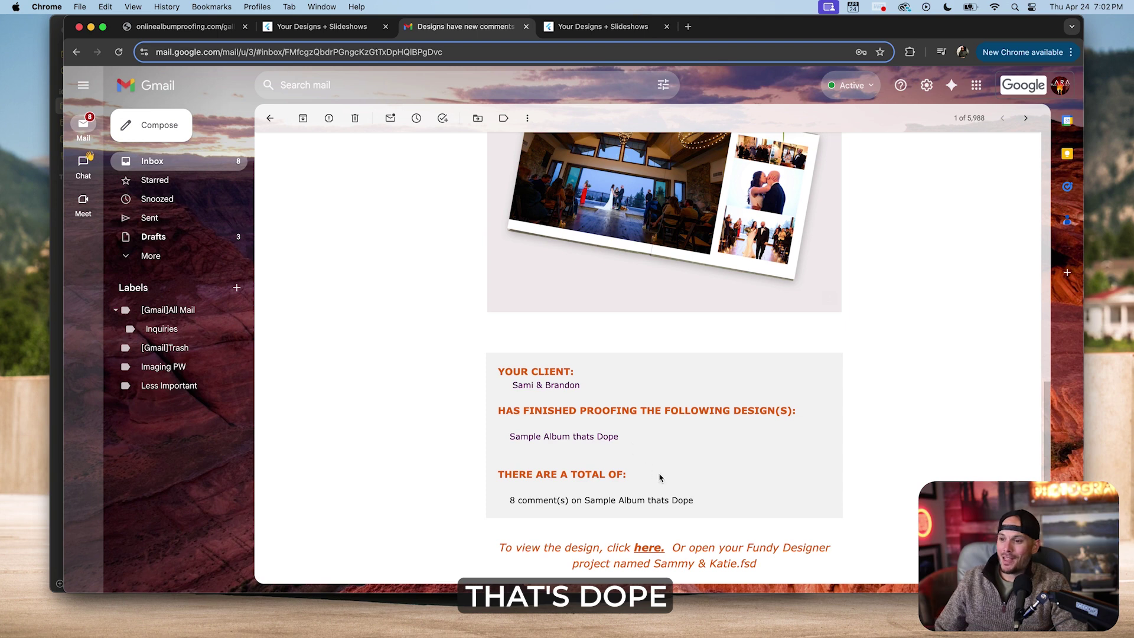
{"action": "left_click_drag", "start_coordinate": [699, 500], "coordinate": [506, 501]}
{"action": "left_click", "coordinate": [506, 503]}
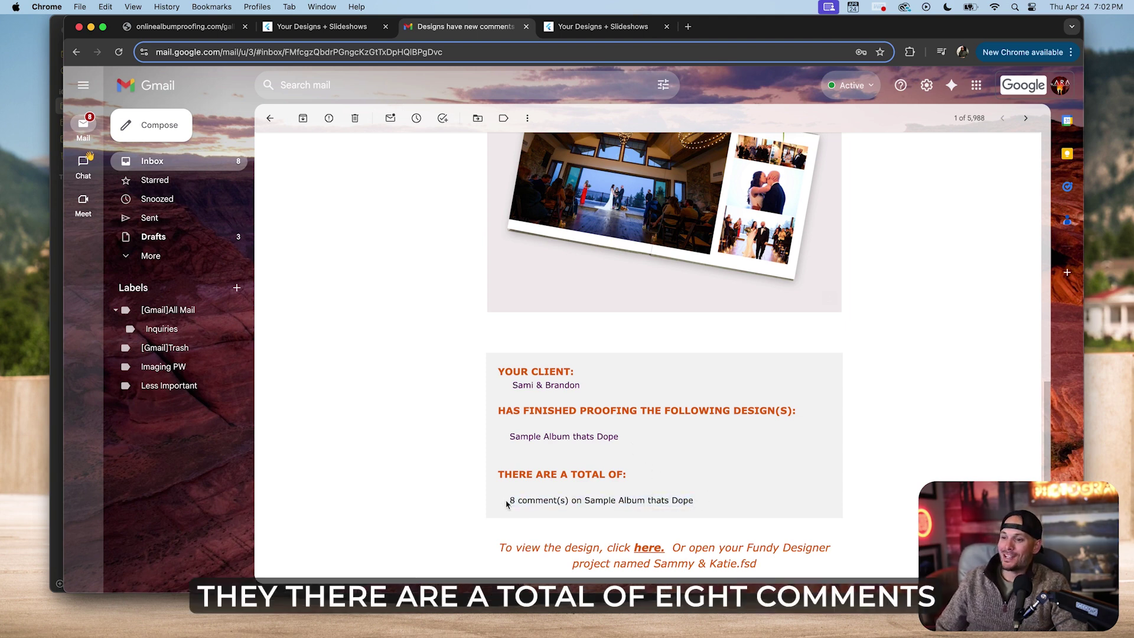
{"action": "scroll", "coordinate": [591, 478], "scroll_direction": "up", "scroll_amount": 4}
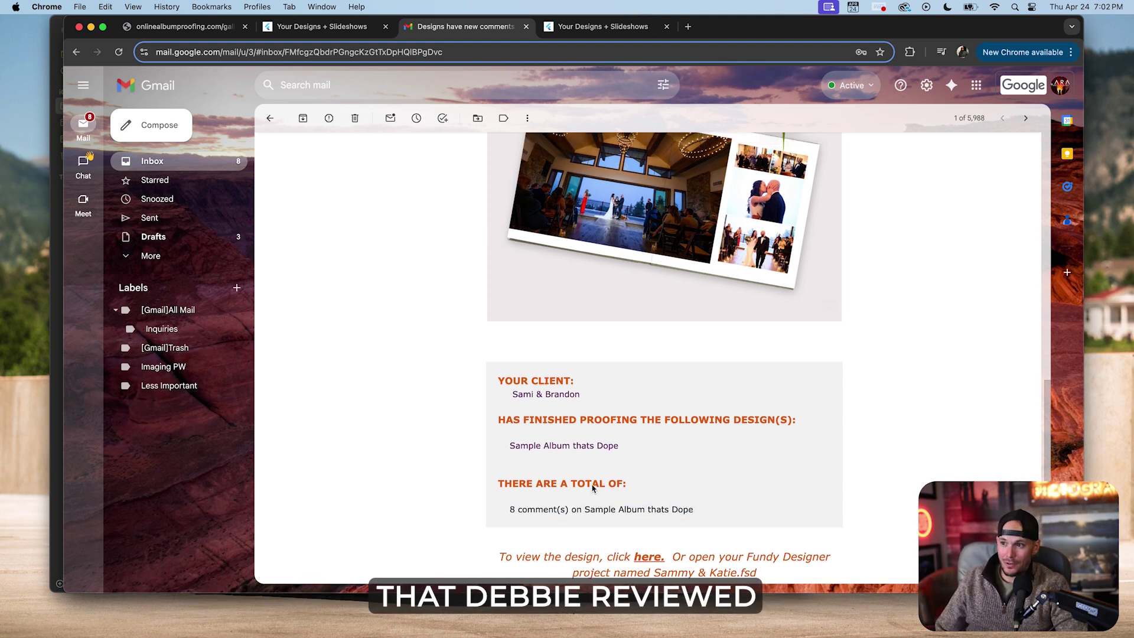
{"action": "scroll", "coordinate": [688, 502], "scroll_direction": "down", "scroll_amount": 5}
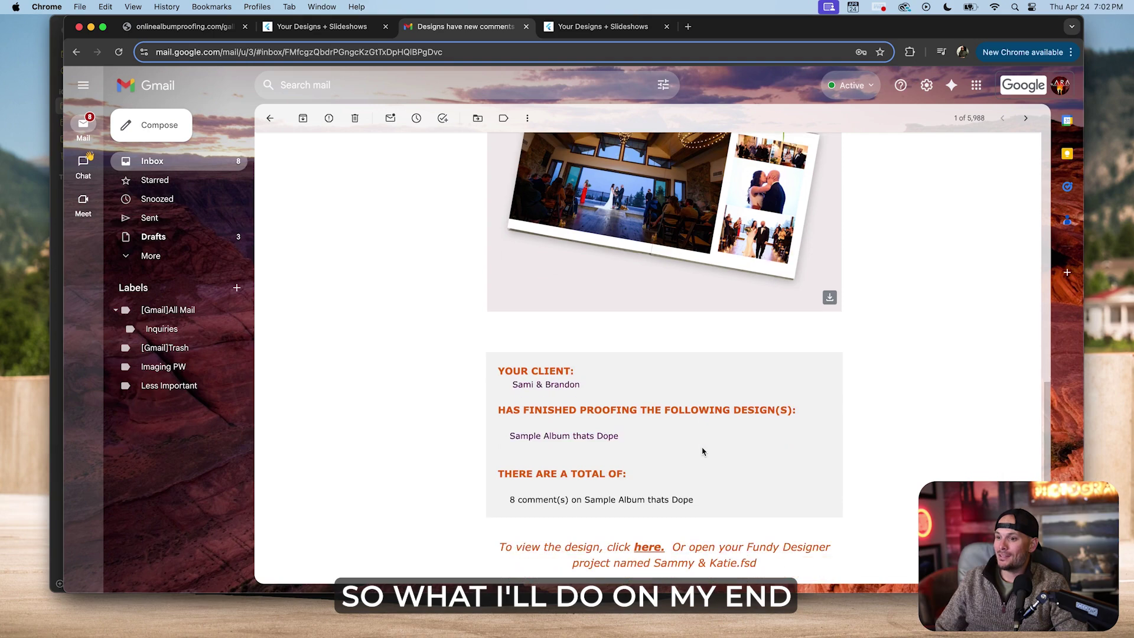
{"action": "left_click", "coordinate": [649, 515]}
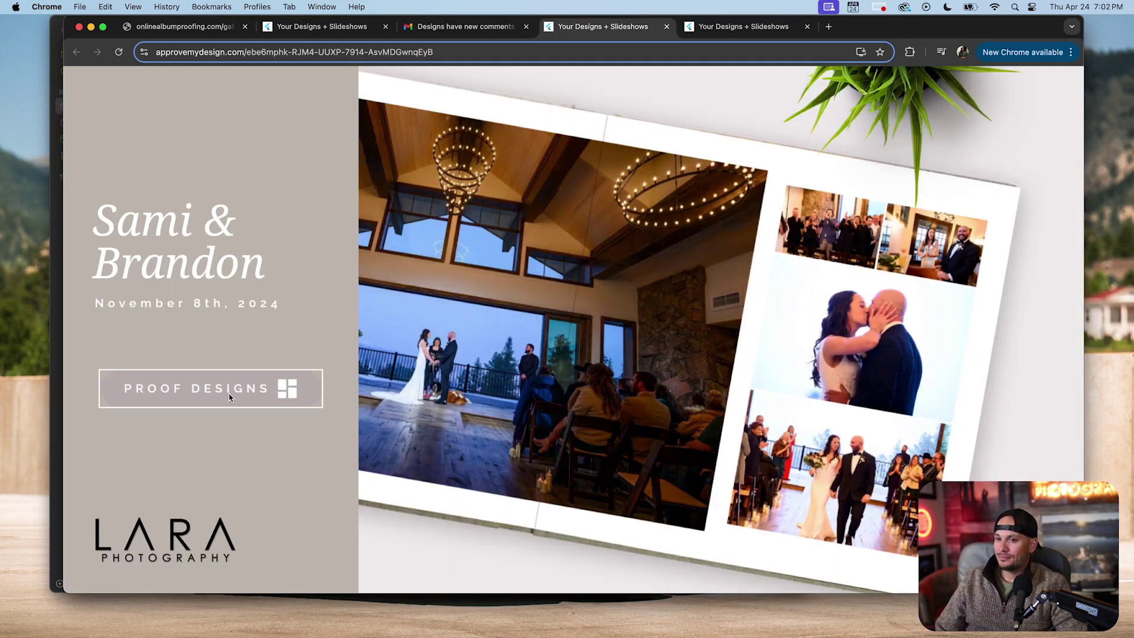
Open the 'Sample Album thats Dope' proof in List View with the client's comments sidebar shown.
{"action": "left_click", "coordinate": [229, 390]}
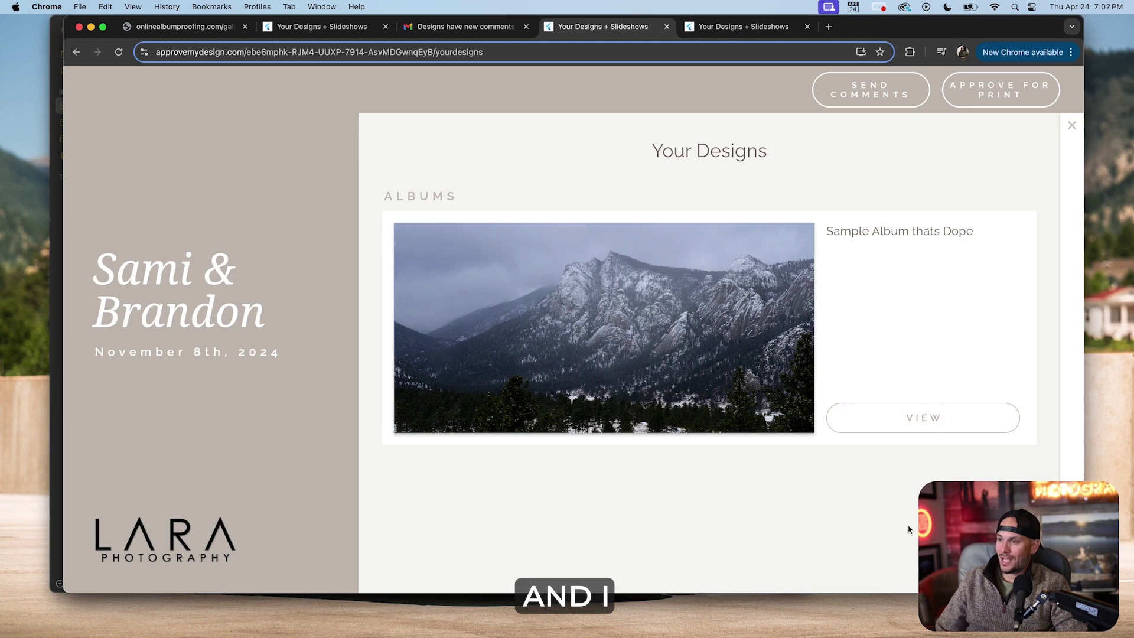
{"action": "left_click", "coordinate": [908, 417]}
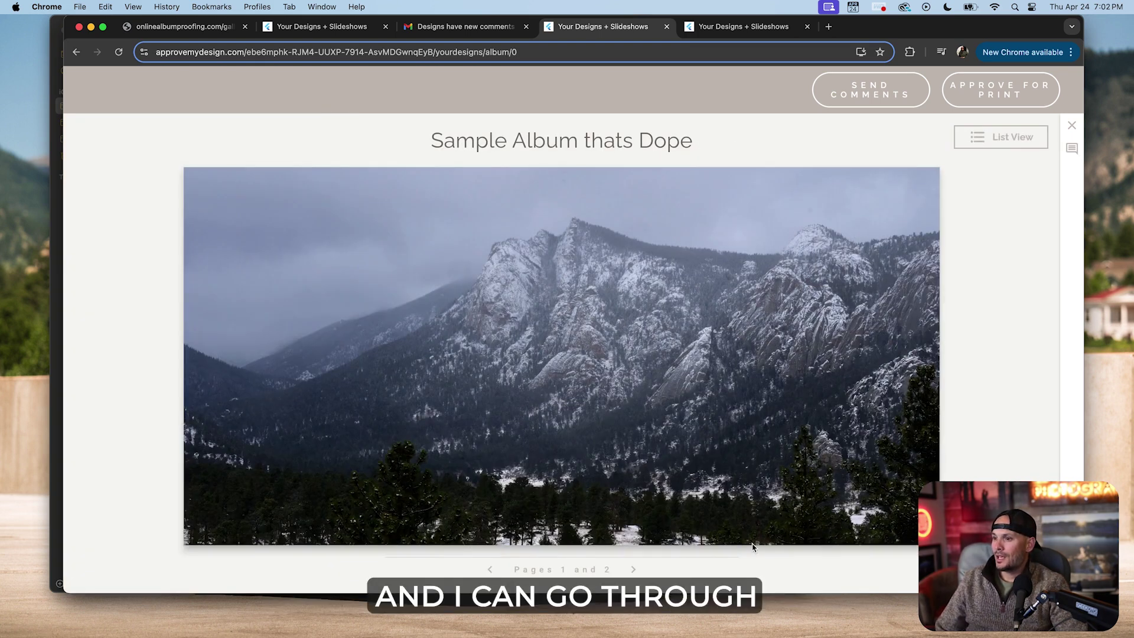
{"action": "left_click", "coordinate": [998, 140]}
{"action": "scroll", "coordinate": [938, 325], "scroll_direction": "down", "scroll_amount": 10}
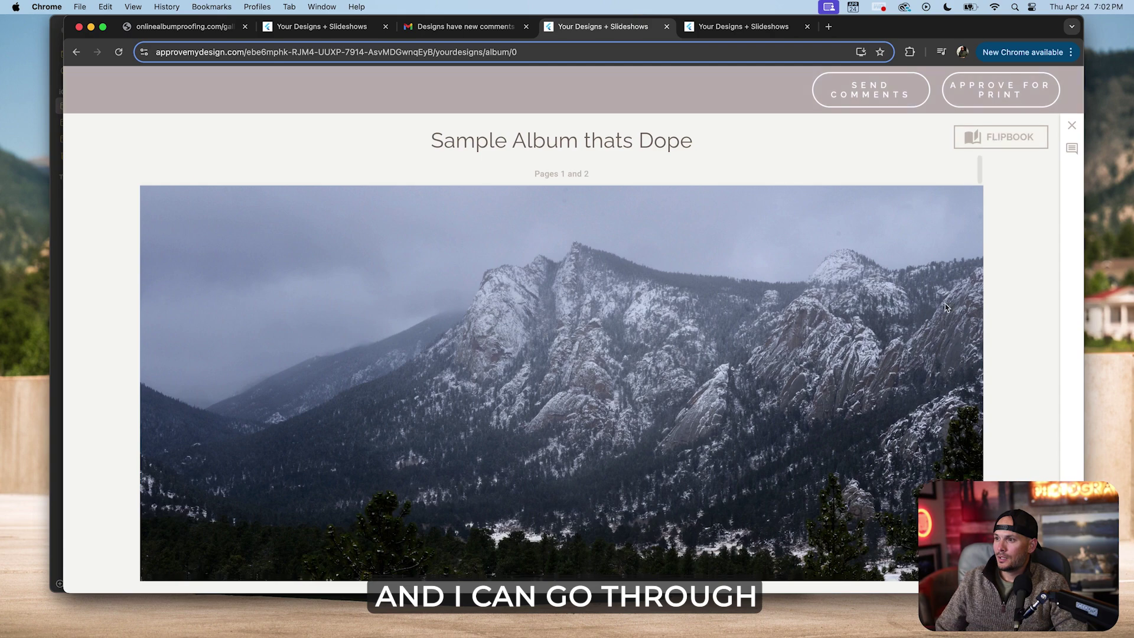
{"action": "scroll", "coordinate": [938, 326], "scroll_direction": "down", "scroll_amount": 5}
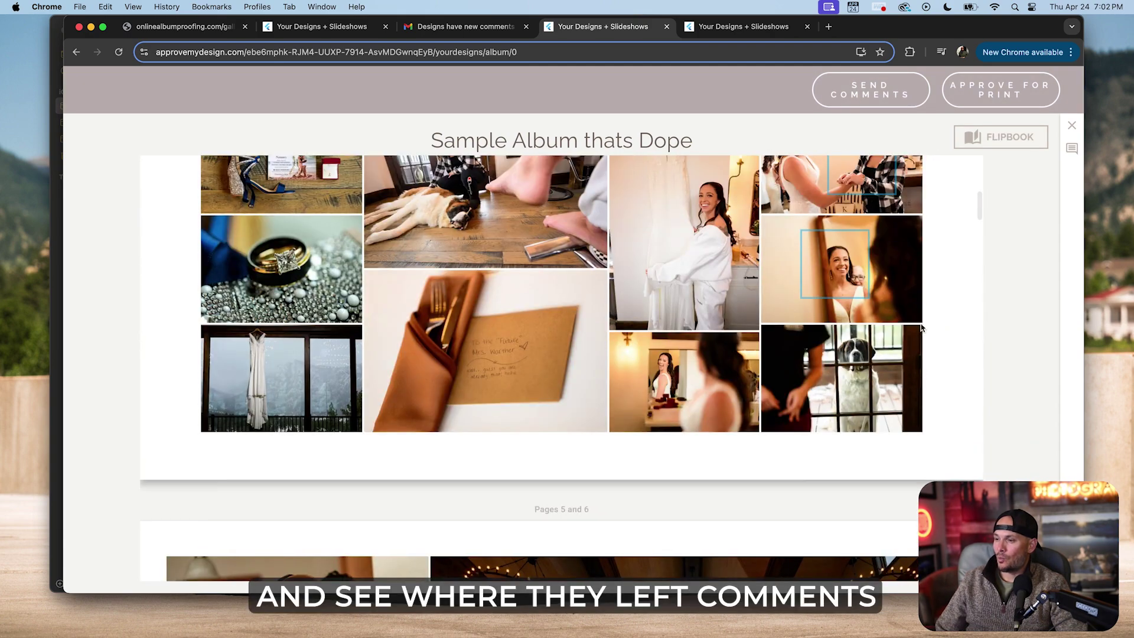
{"action": "scroll", "coordinate": [856, 354], "scroll_direction": "up", "scroll_amount": 2}
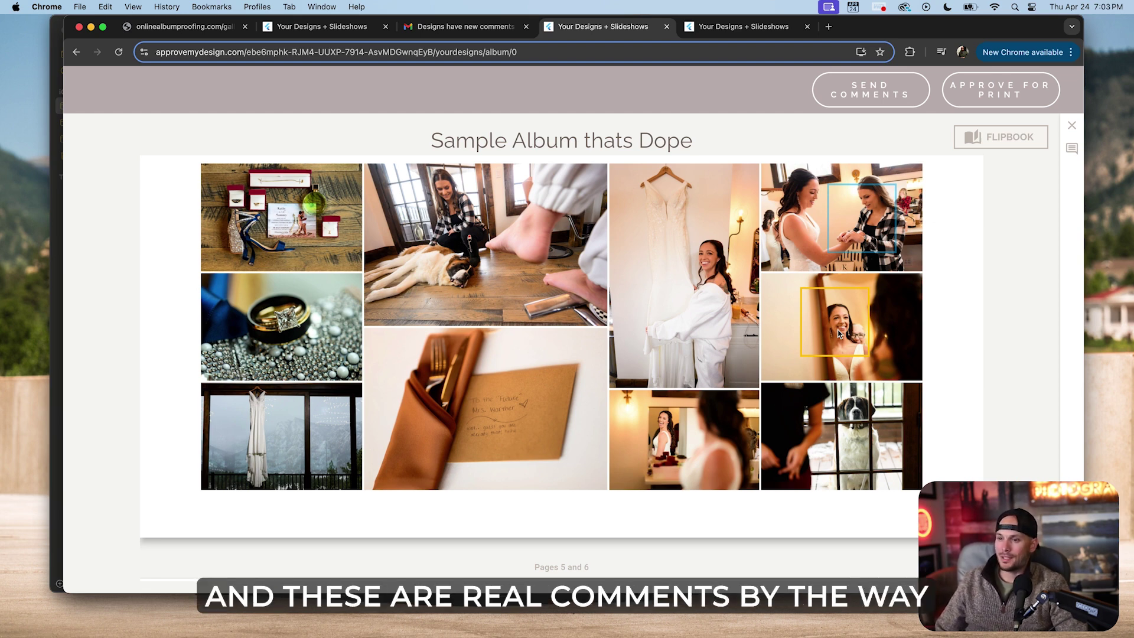
{"action": "left_click", "coordinate": [838, 333]}
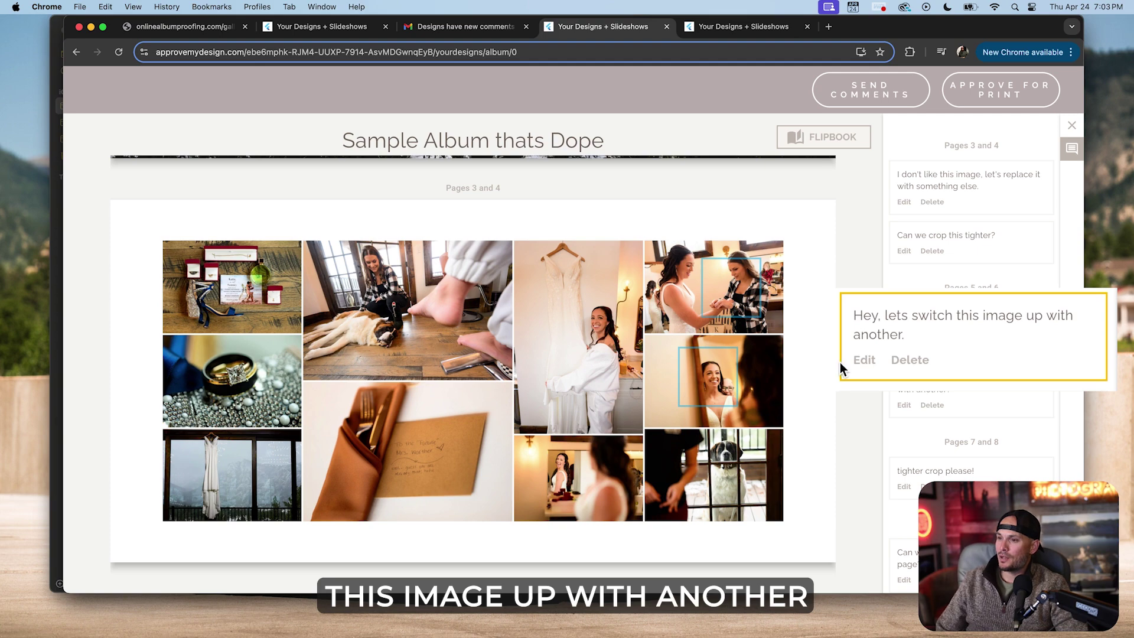
{"action": "scroll", "coordinate": [780, 383], "scroll_direction": "down", "scroll_amount": 3}
{"action": "scroll", "coordinate": [781, 383], "scroll_direction": "down", "scroll_amount": 10}
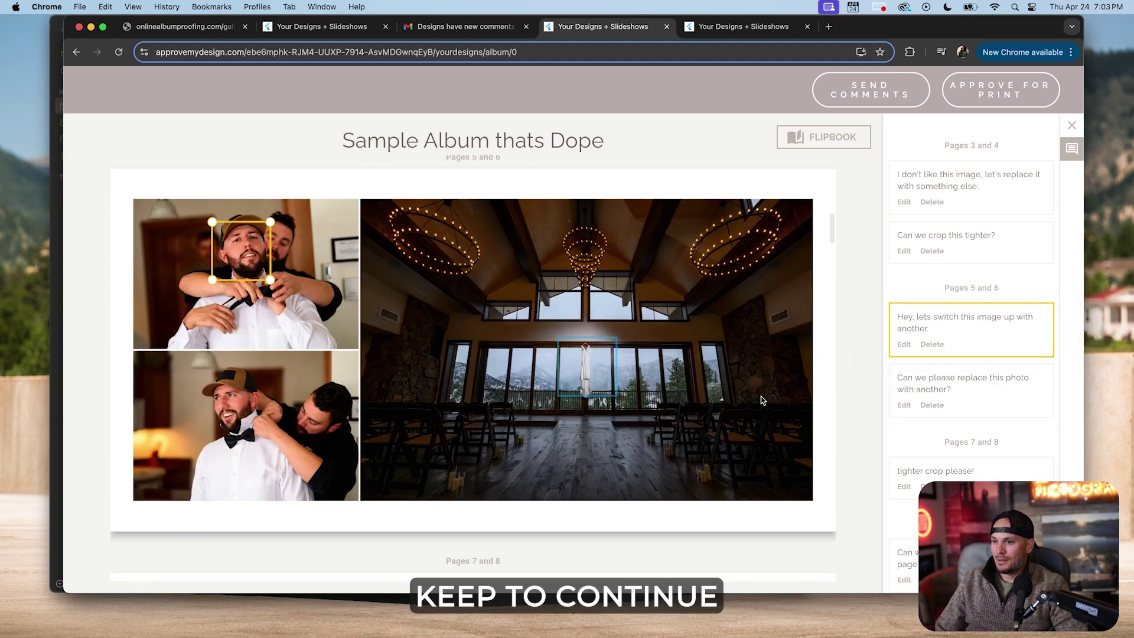
{"action": "scroll", "coordinate": [744, 413], "scroll_direction": "up", "scroll_amount": 10}
{"action": "scroll", "coordinate": [688, 423], "scroll_direction": "down", "scroll_amount": 3}
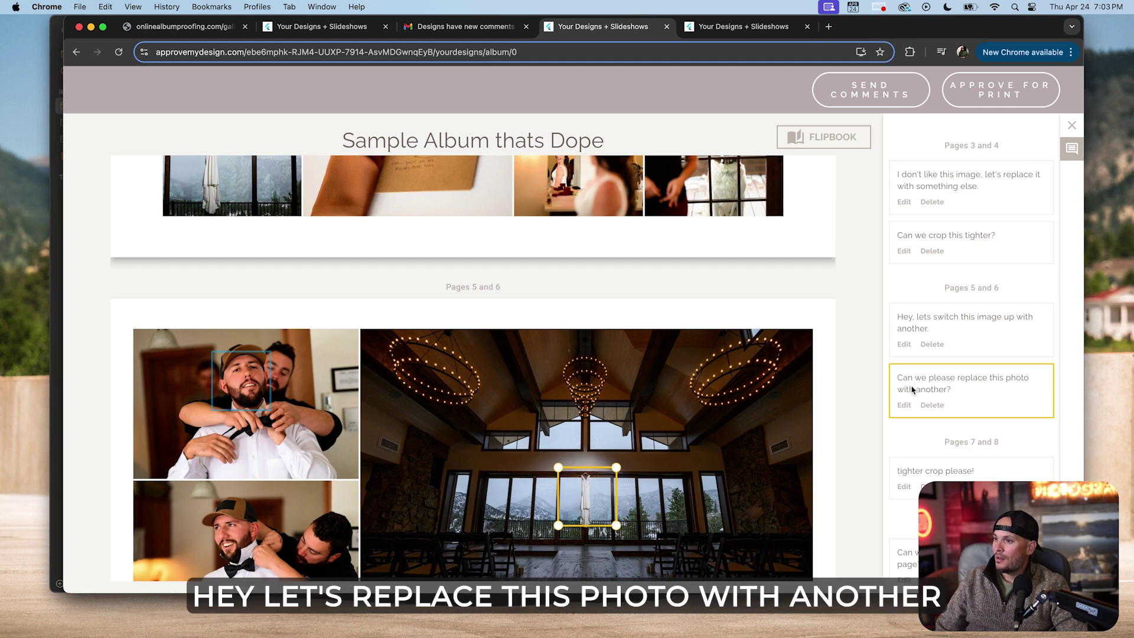
{"action": "scroll", "coordinate": [933, 390], "scroll_direction": "down", "scroll_amount": 2}
{"action": "scroll", "coordinate": [570, 427], "scroll_direction": "down", "scroll_amount": 9}
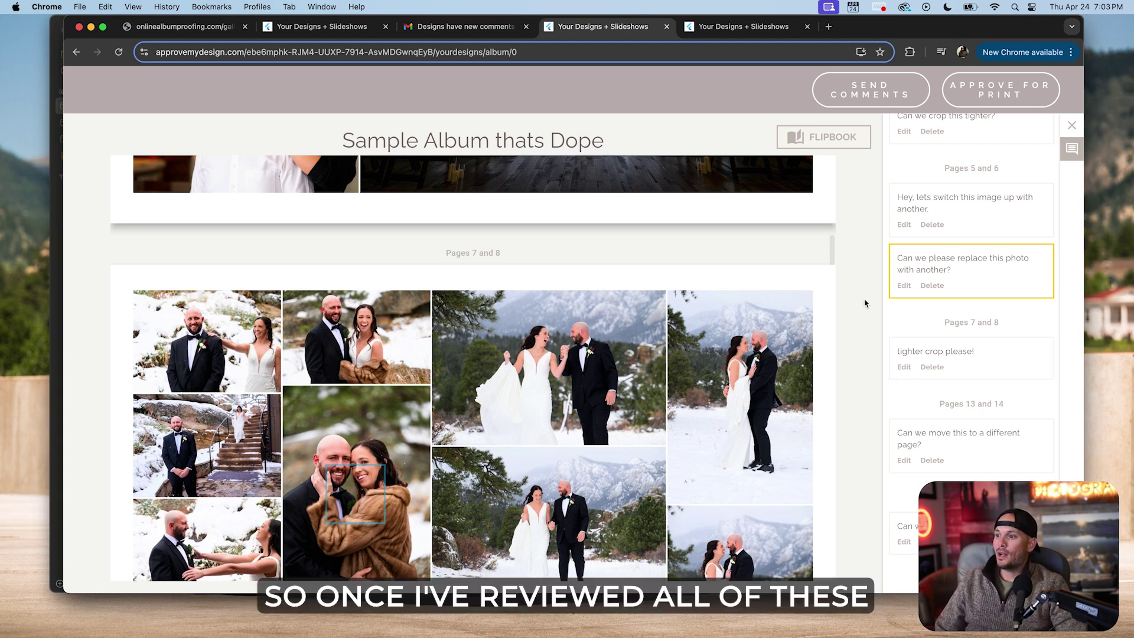
{"action": "scroll", "coordinate": [819, 290], "scroll_direction": "down", "scroll_amount": 6}
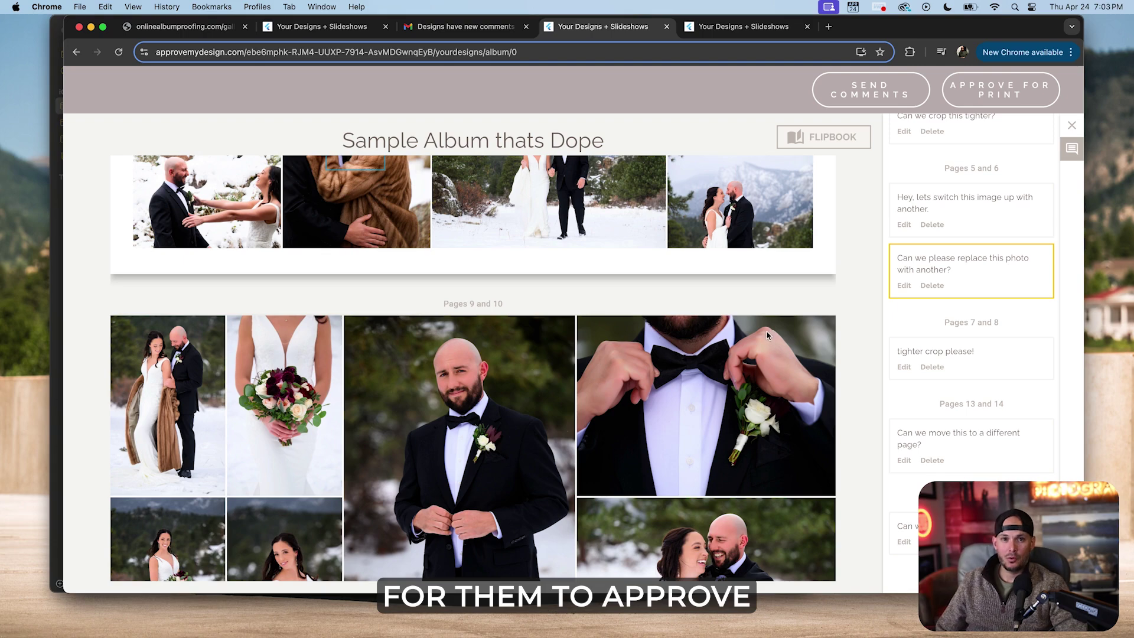
{"action": "scroll", "coordinate": [733, 319], "scroll_direction": "up", "scroll_amount": 15}
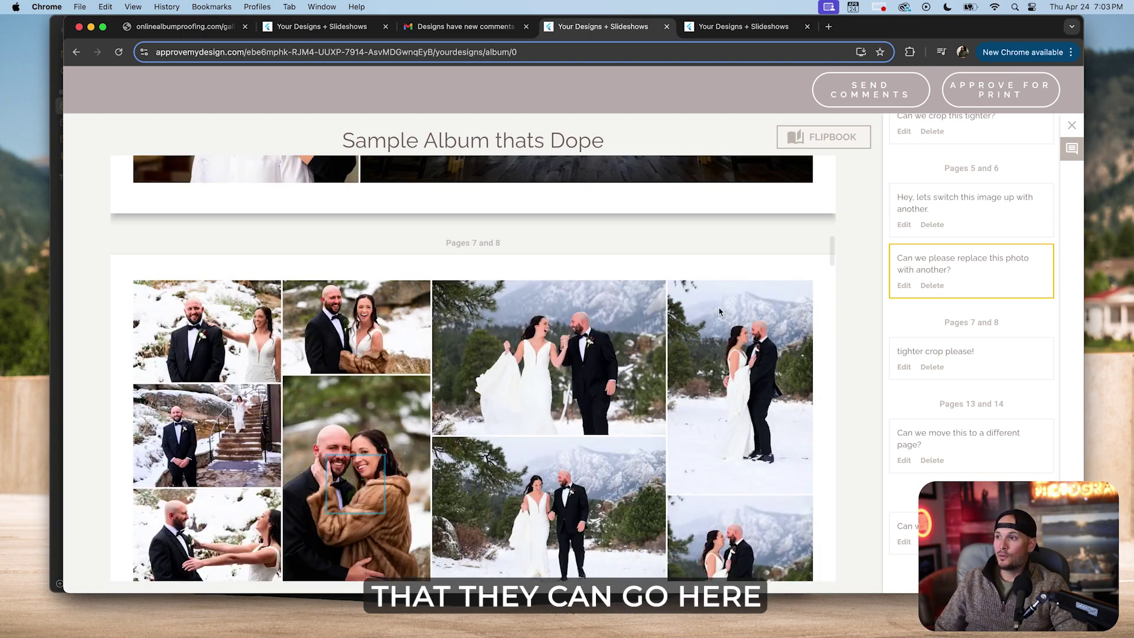
Approve 'Sample Album thats Dope' for print, ticking it and the 'Please check and initial' box.
{"action": "left_click", "coordinate": [958, 90]}
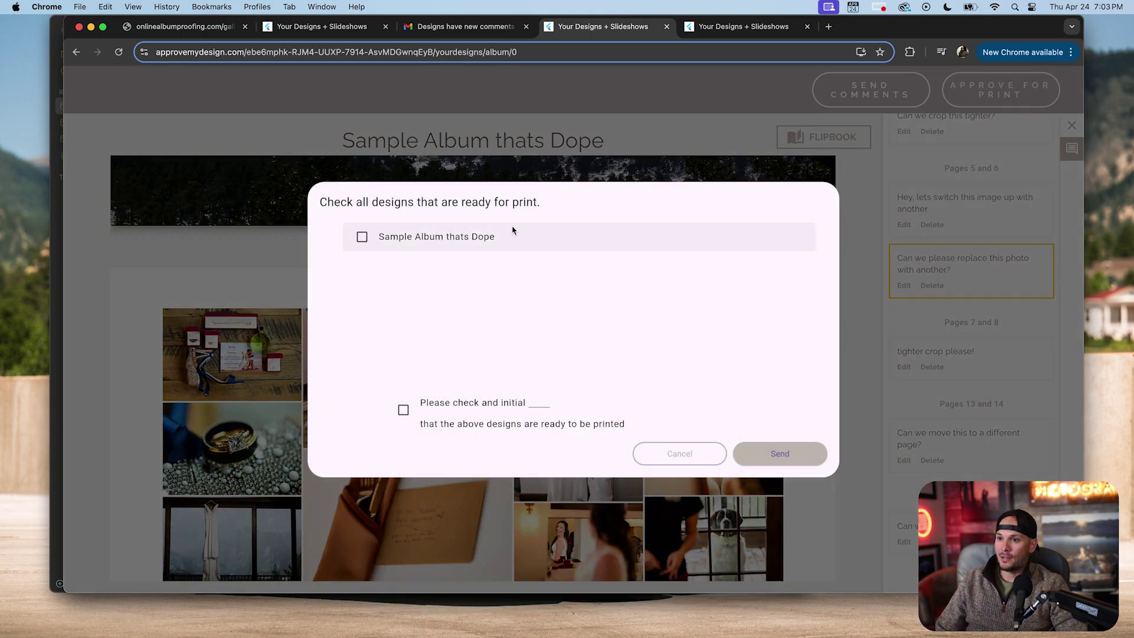
{"action": "left_click", "coordinate": [413, 237]}
{"action": "left_click", "coordinate": [455, 405]}
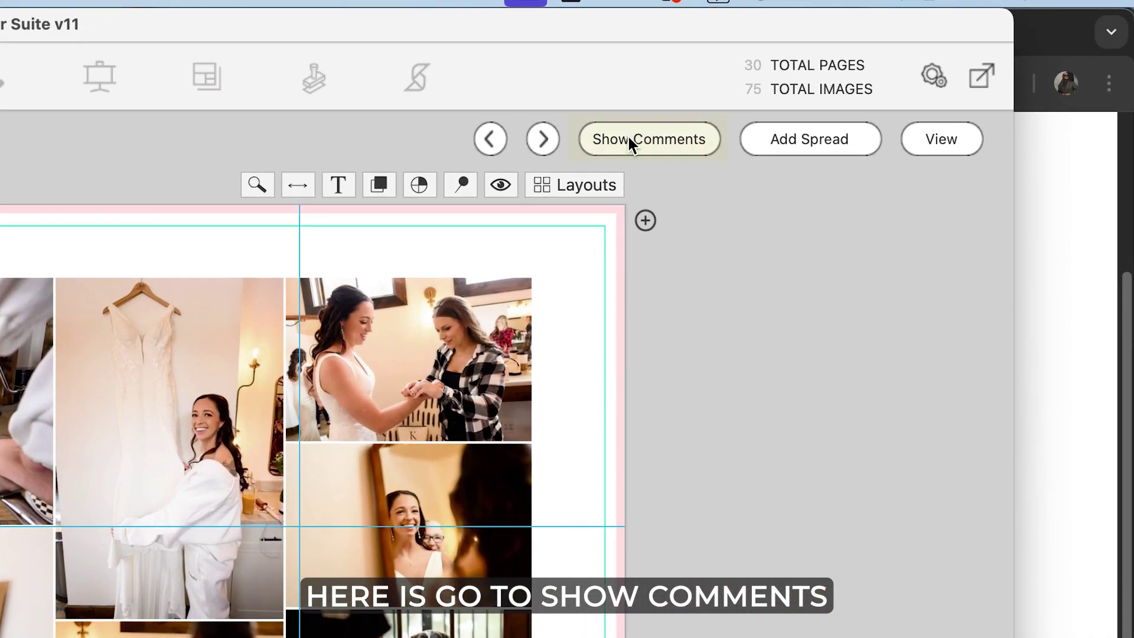
Show the client's comments beside pages 3-4 and zoom the mirror photo for a tighter crop.
{"action": "left_click", "coordinate": [628, 139]}
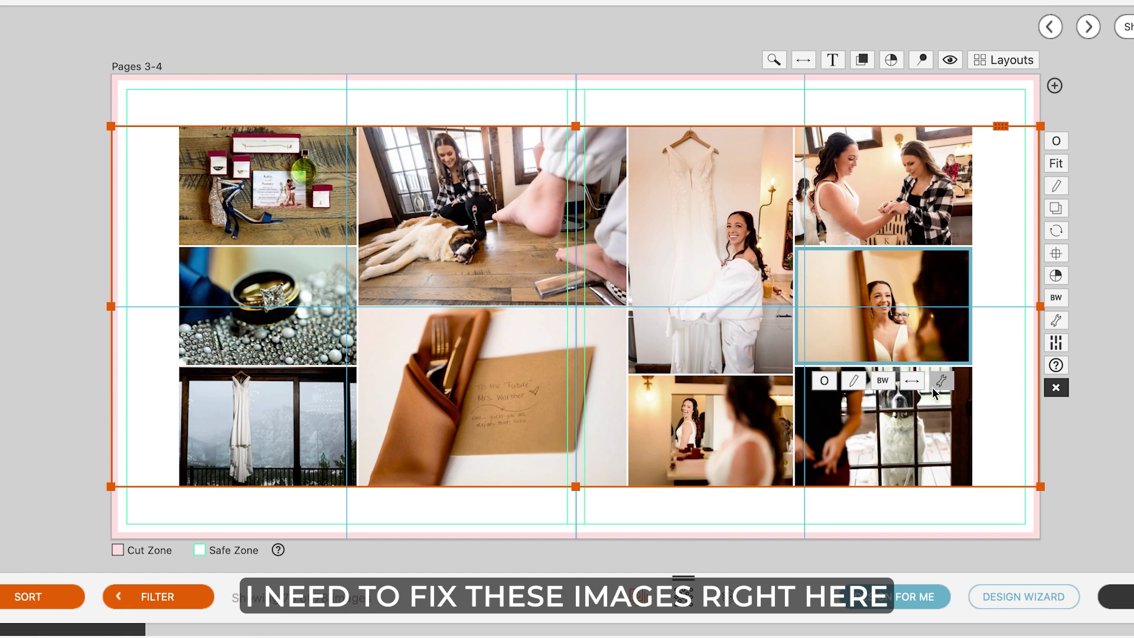
{"action": "left_click", "coordinate": [938, 381]}
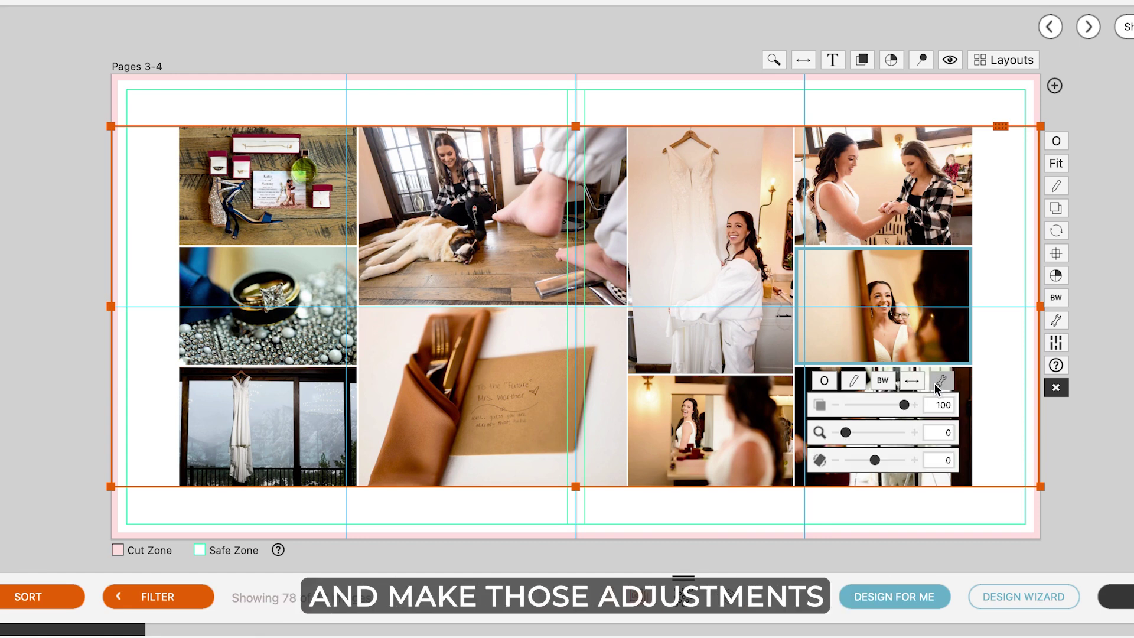
{"action": "left_click_drag", "start_coordinate": [851, 432], "coordinate": [874, 431]}
{"action": "left_click_drag", "start_coordinate": [910, 310], "coordinate": [898, 298]}
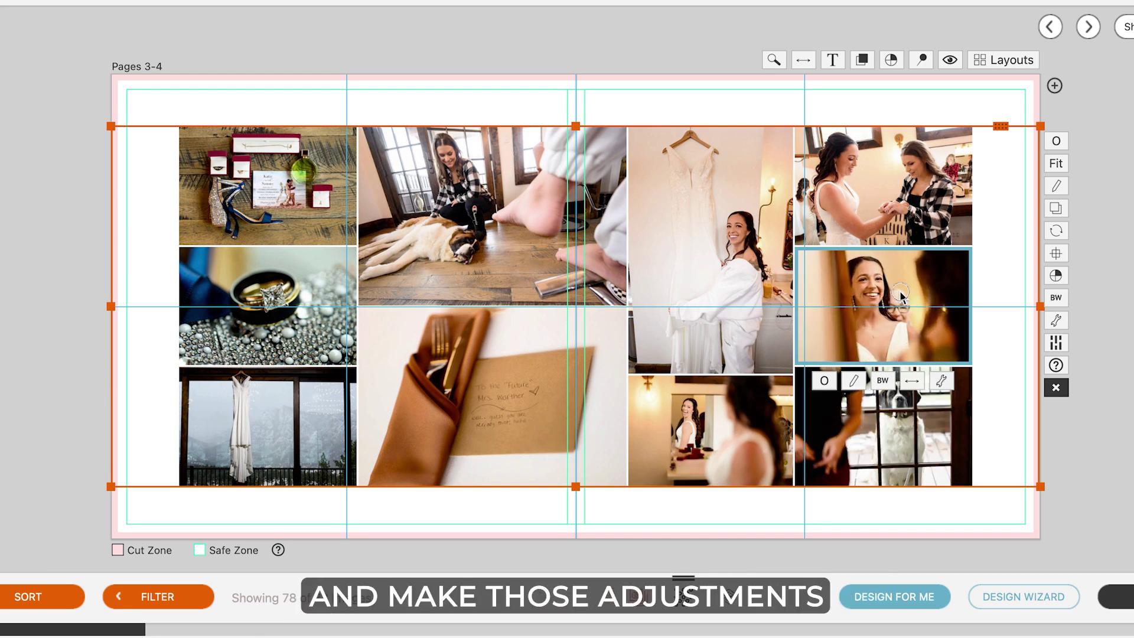
Replace the top-right bride photo with another image from the filmstrip.
{"action": "left_click", "coordinate": [1109, 251]}
{"action": "left_click", "coordinate": [922, 202]}
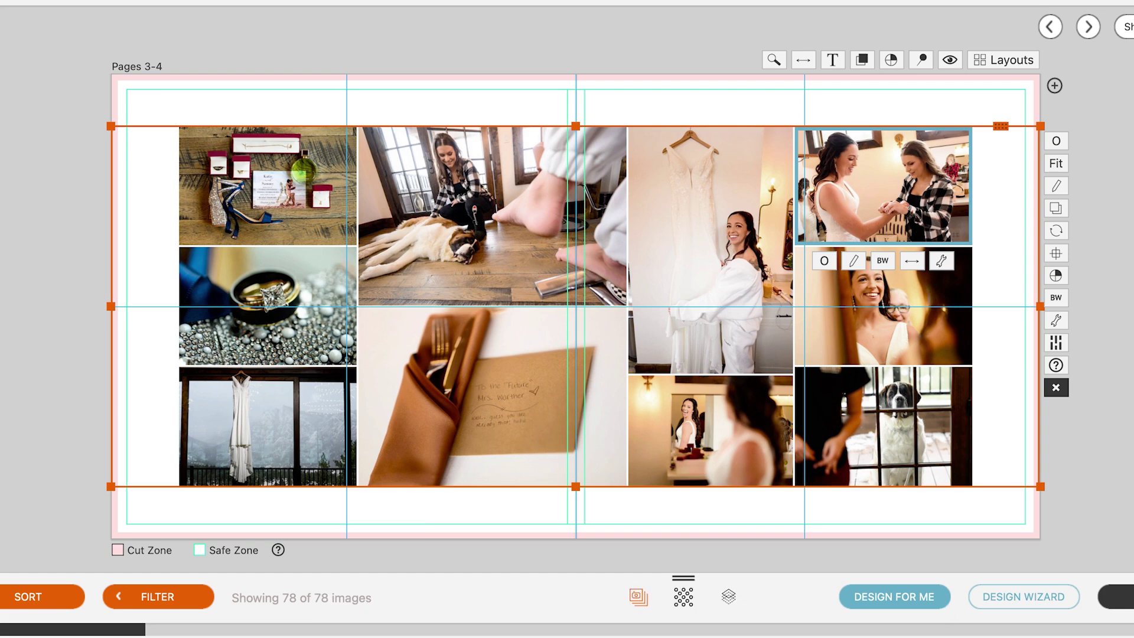
{"action": "left_click_drag", "start_coordinate": [962, 600], "coordinate": [893, 222]}
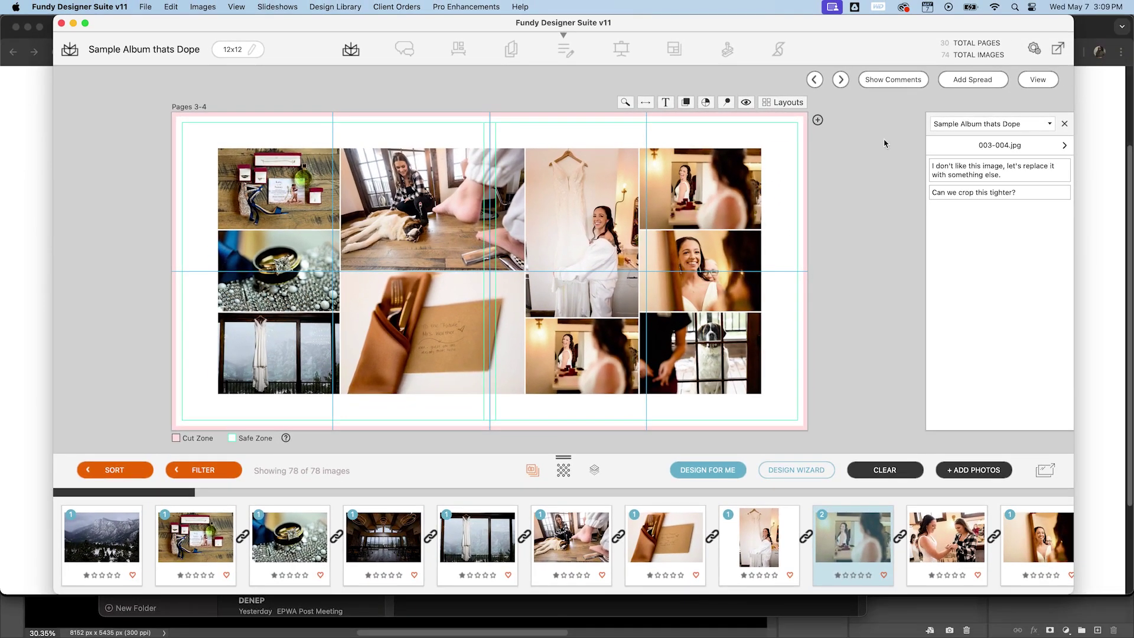
Step through commented spreads 005-006, 007-008 and 013-014 to reach 017-018.
{"action": "left_click", "coordinate": [1064, 145]}
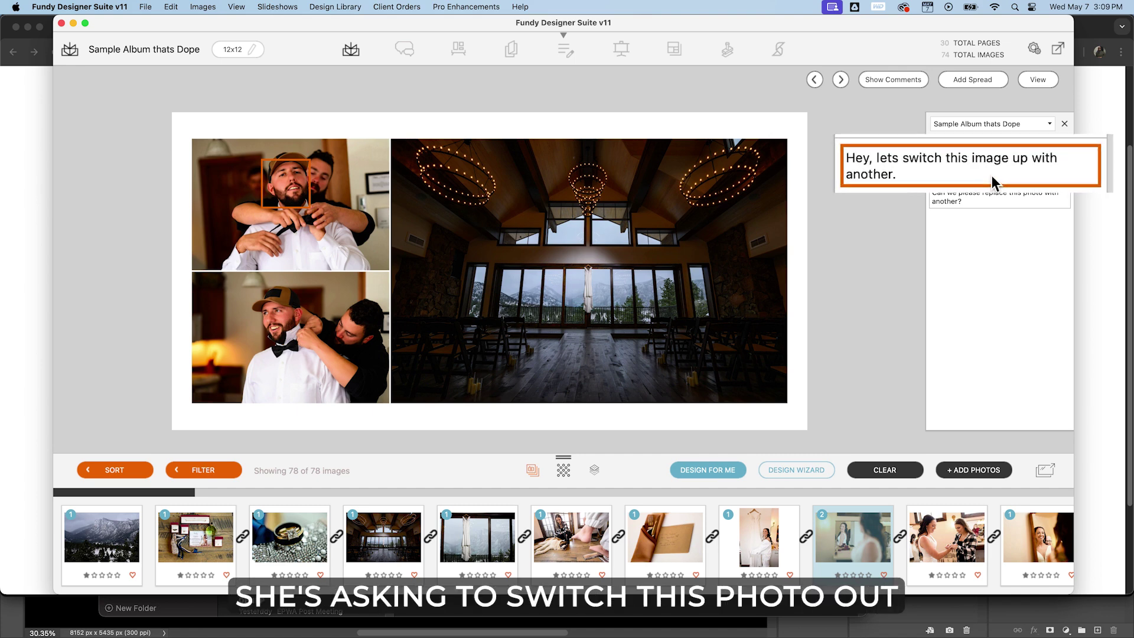
{"action": "left_click", "coordinate": [1001, 205]}
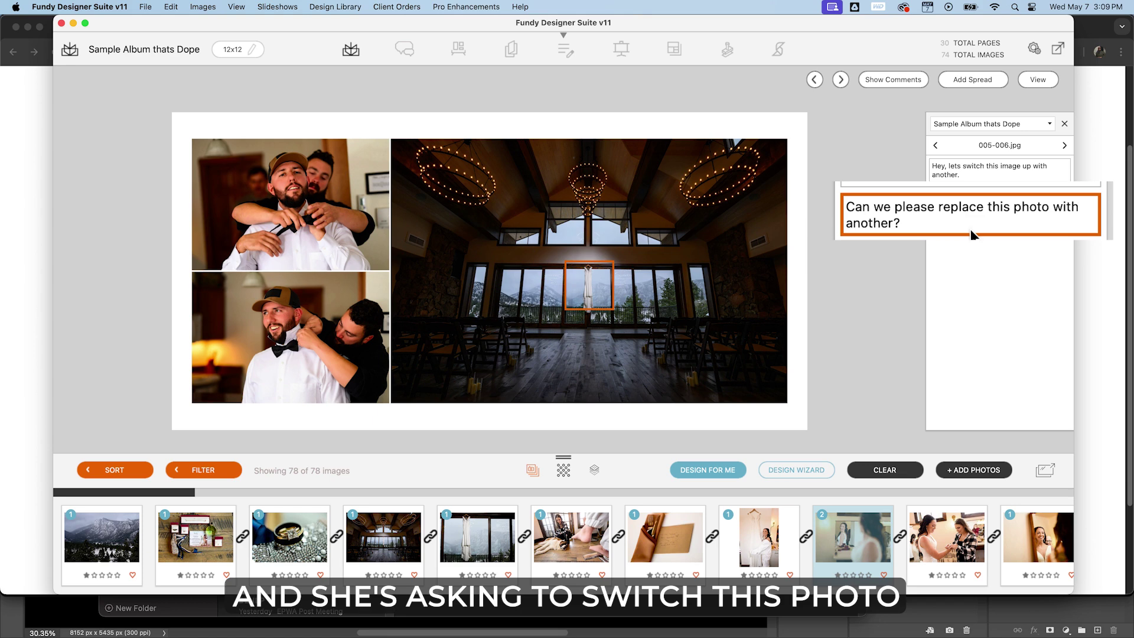
{"action": "left_click", "coordinate": [1065, 145]}
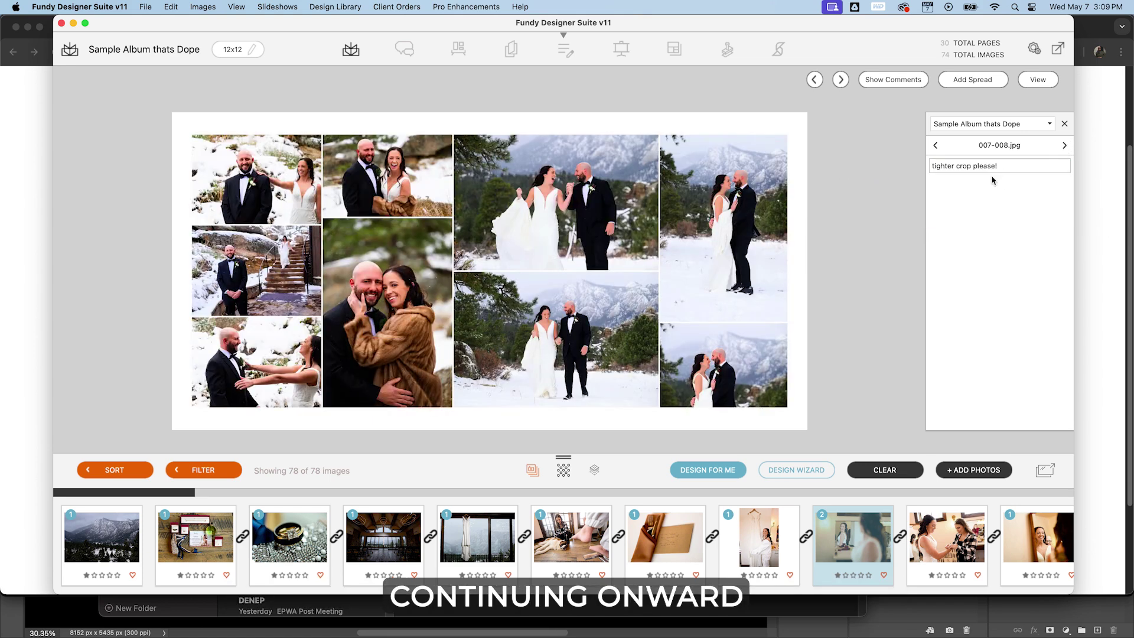
{"action": "mouse_move", "coordinate": [988, 172]}
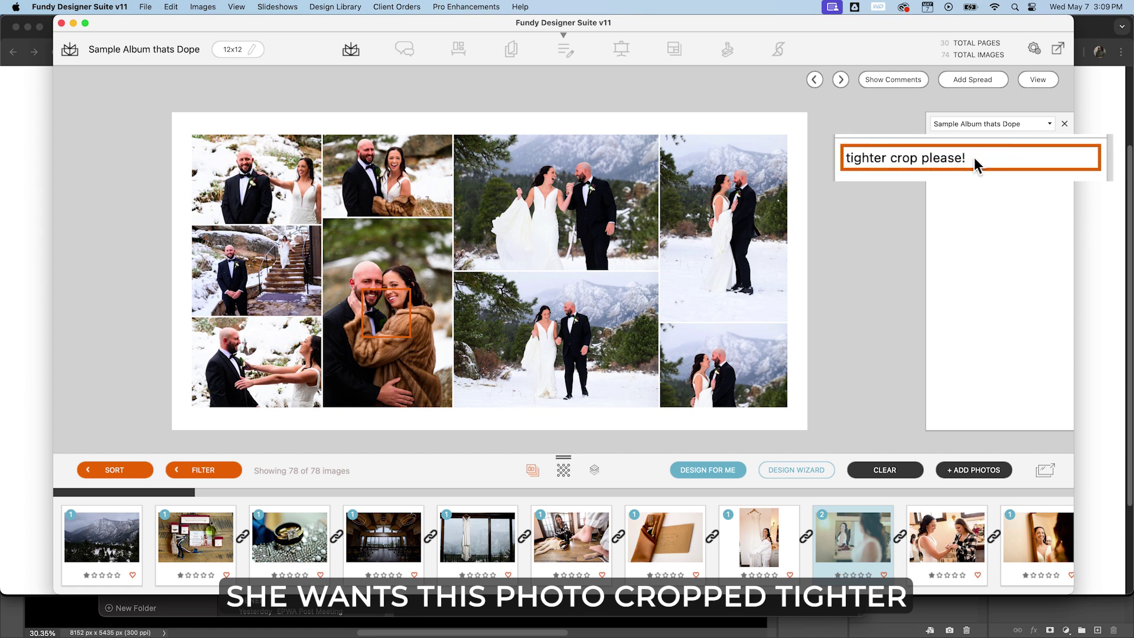
{"action": "left_click", "coordinate": [1064, 145]}
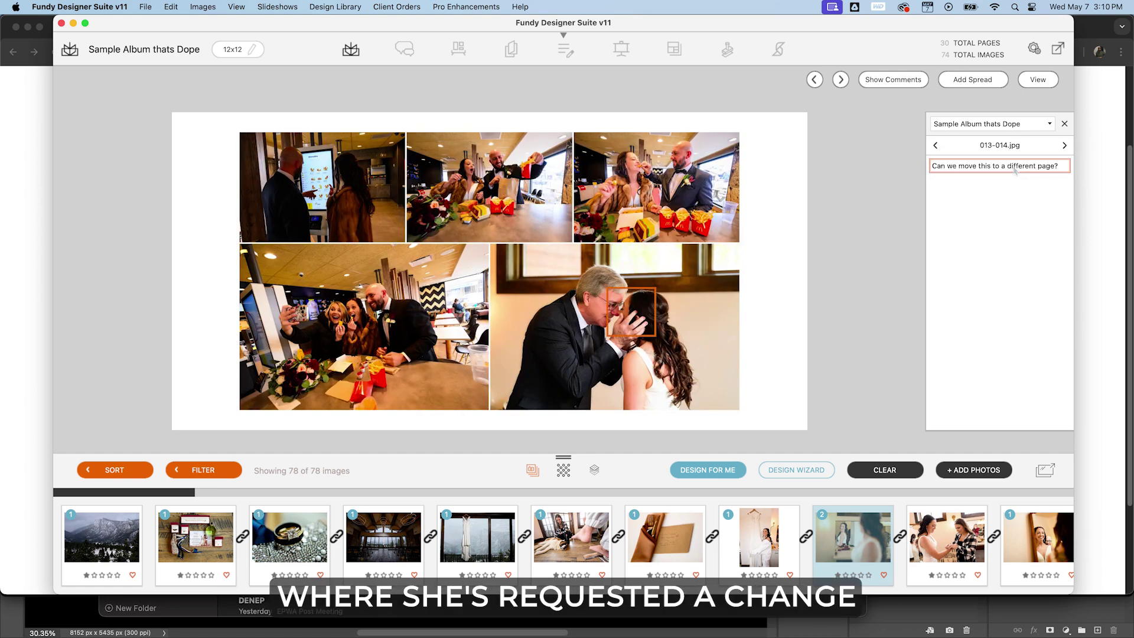
{"action": "left_click", "coordinate": [1064, 145]}
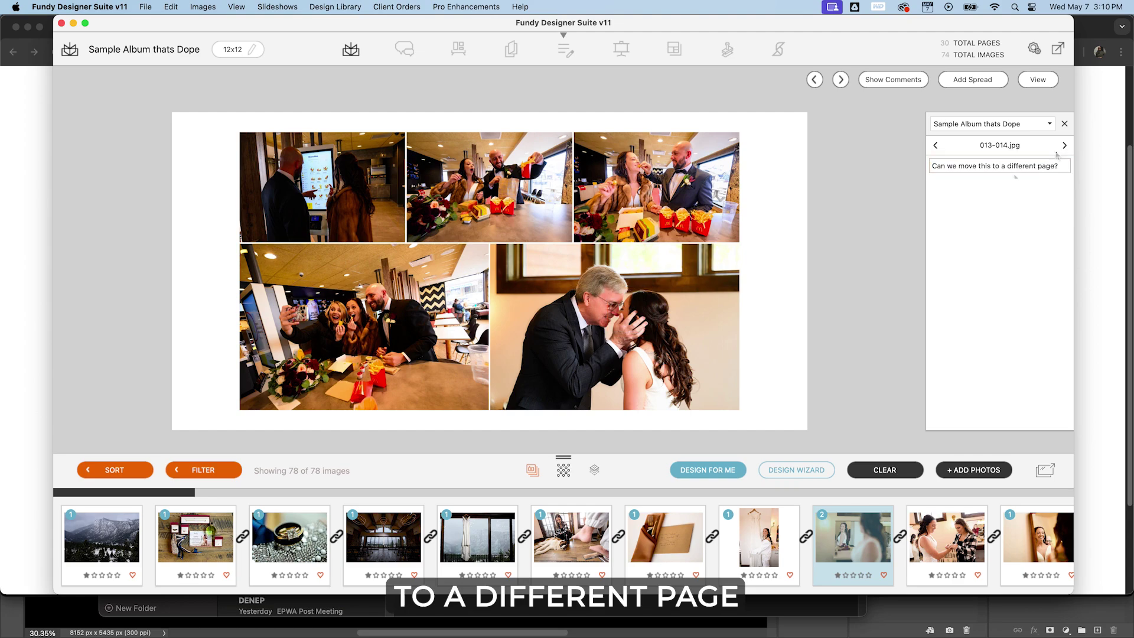